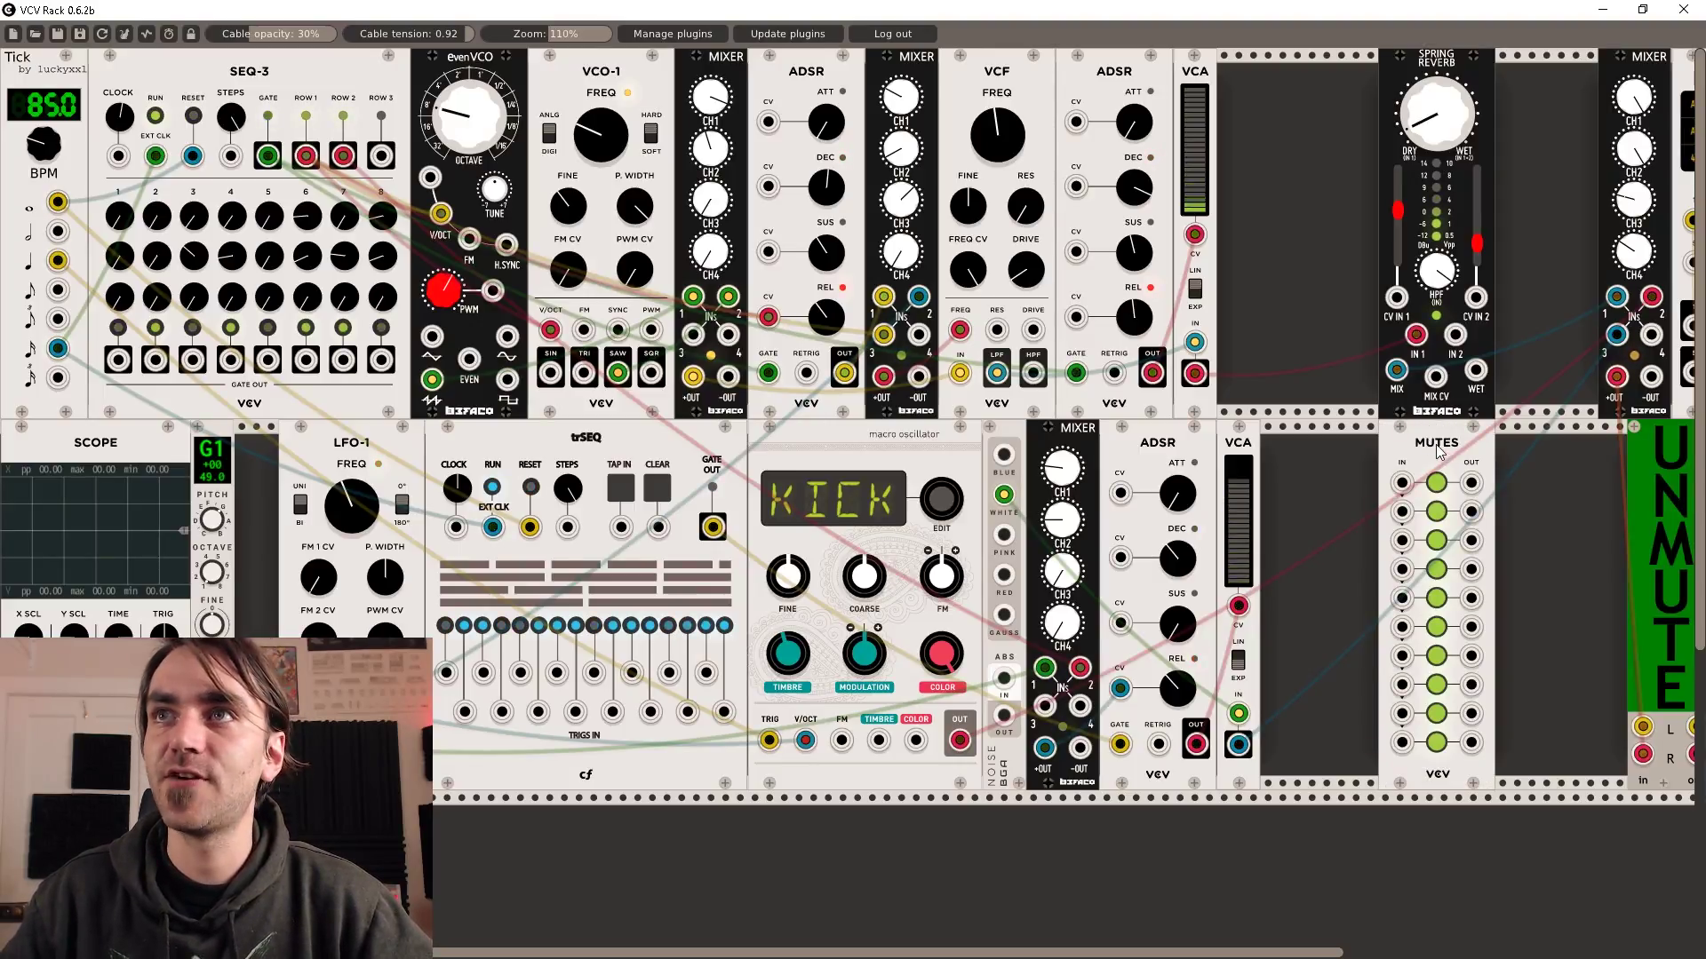
Place the MUTES module directly beside the final mixer in the upper row, shifting the Spring Reverb to make room
drag(1426, 441, 1528, 441)
drag(1553, 189, 1553, 179)
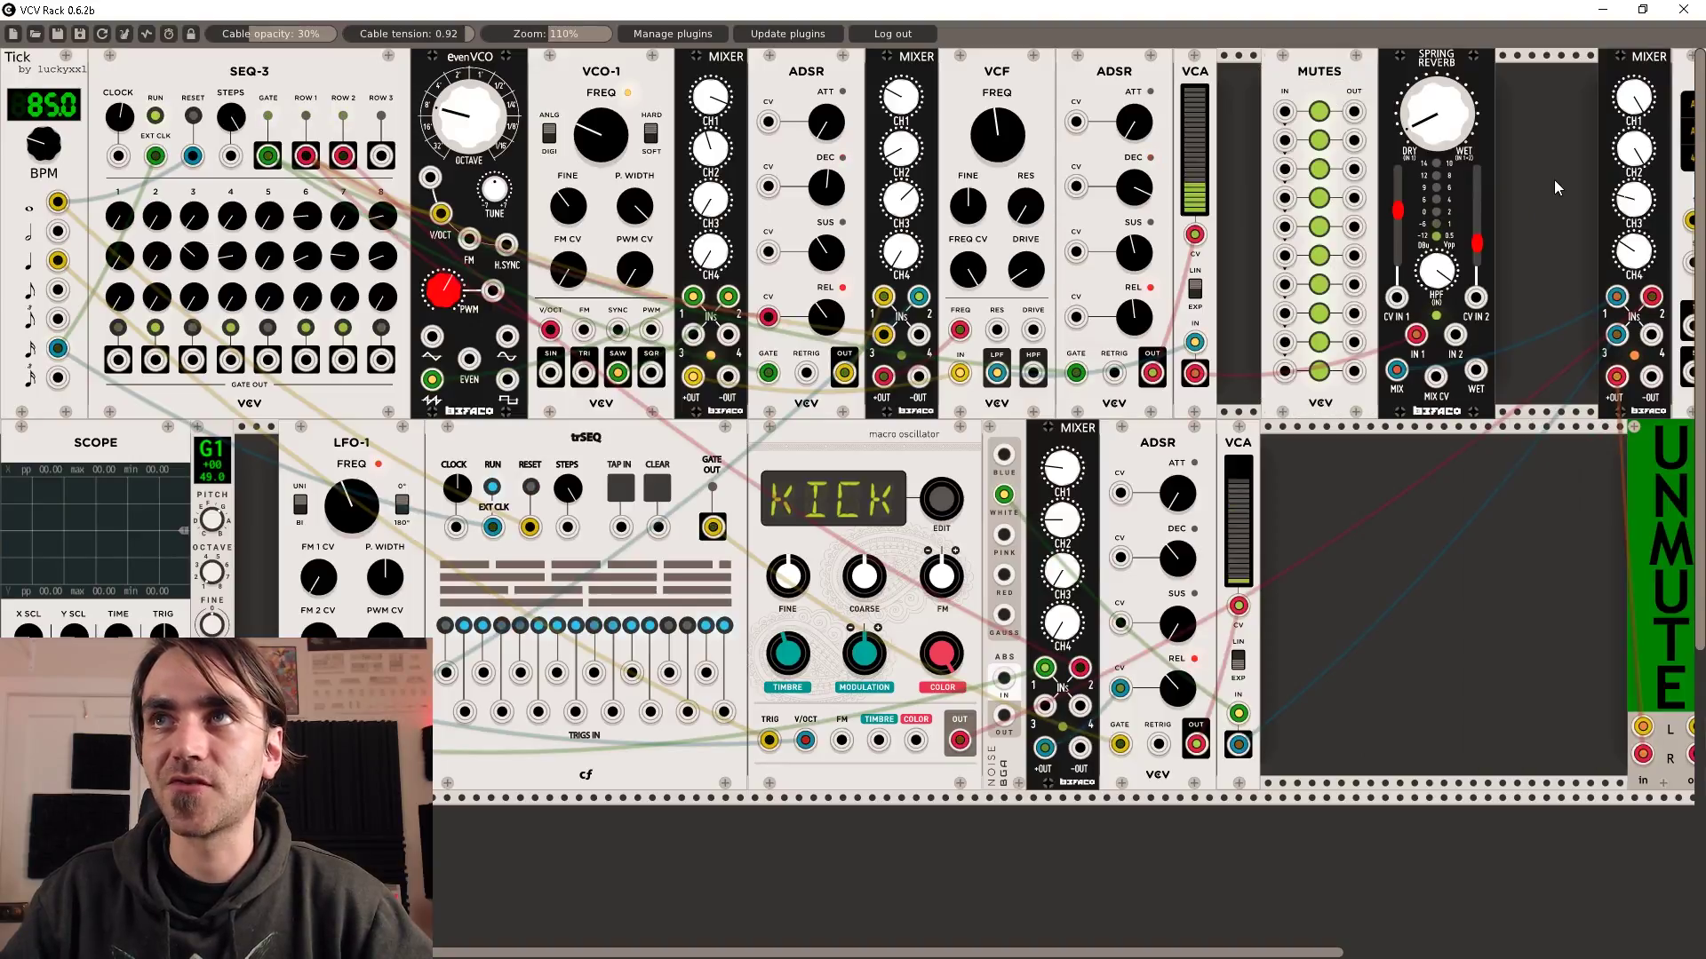
drag(1330, 111, 1510, 480)
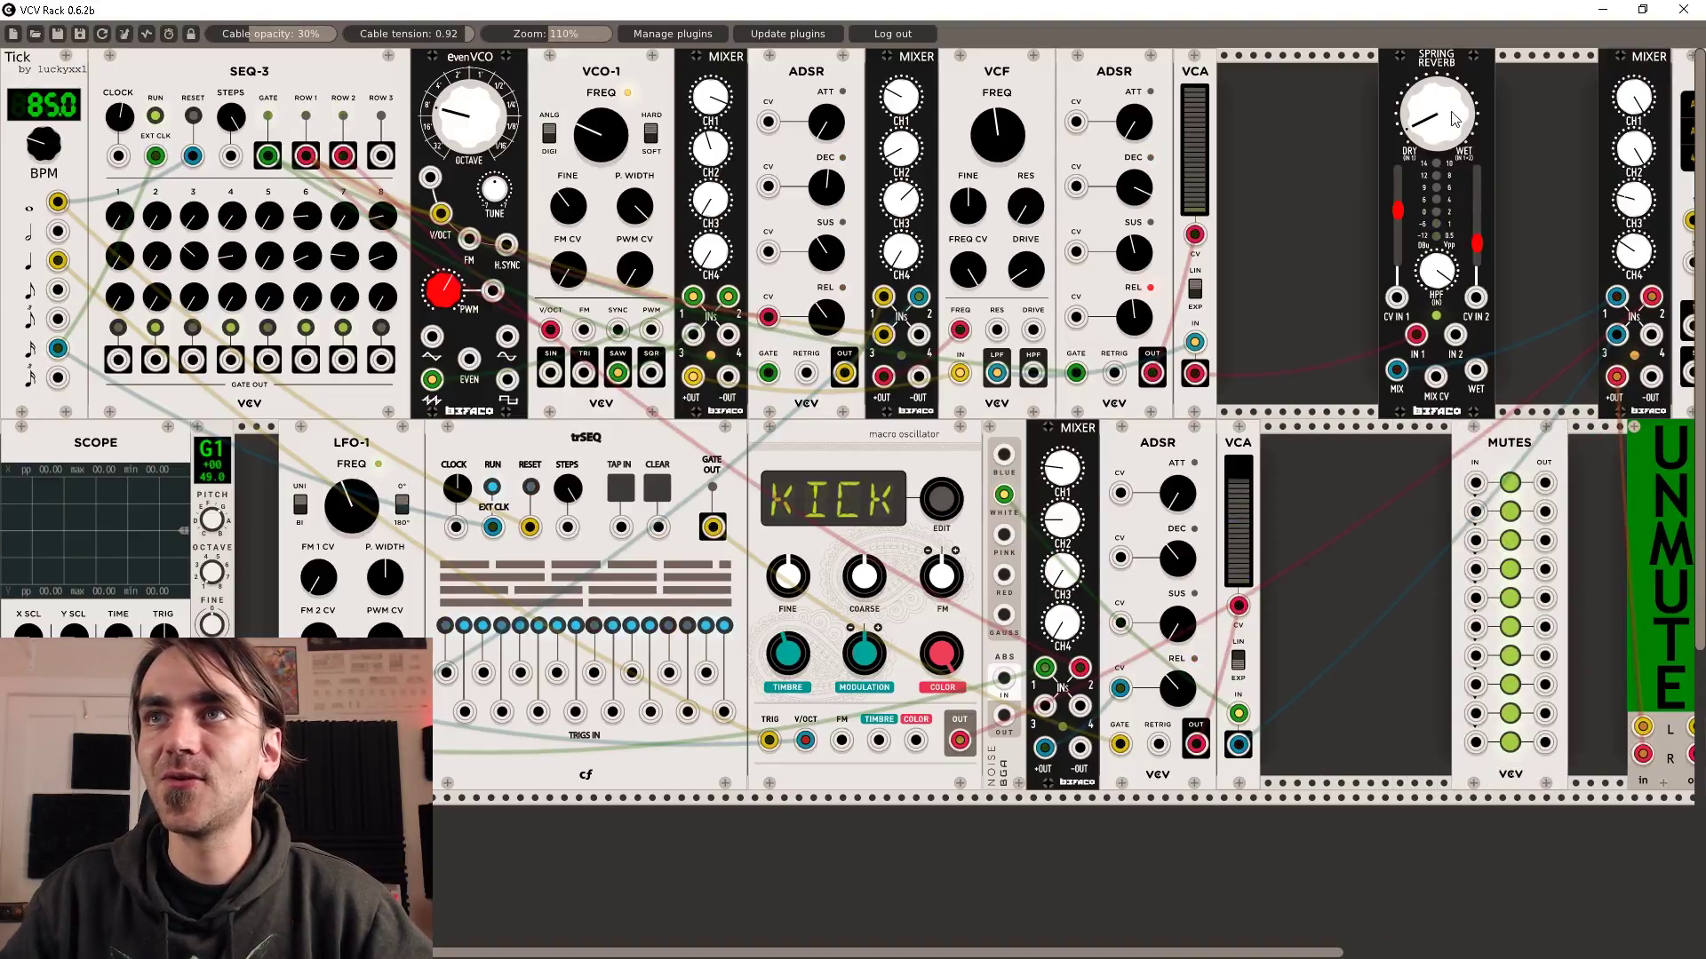
drag(1374, 66, 1285, 66)
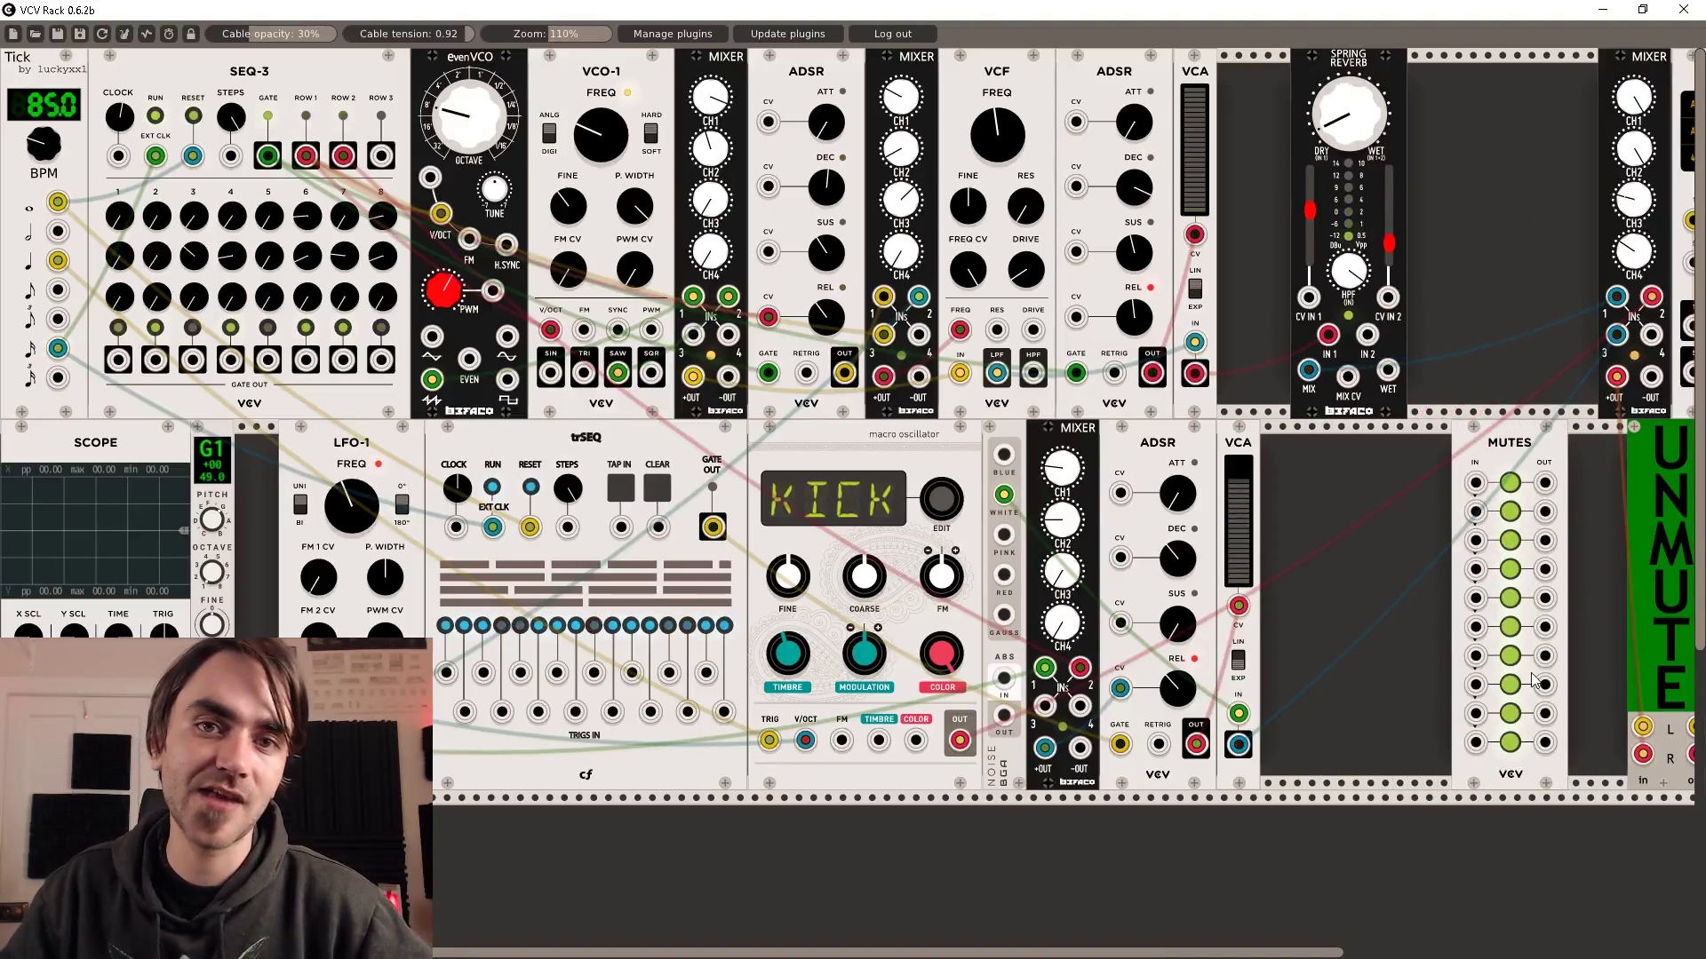
drag(1509, 442, 1568, 73)
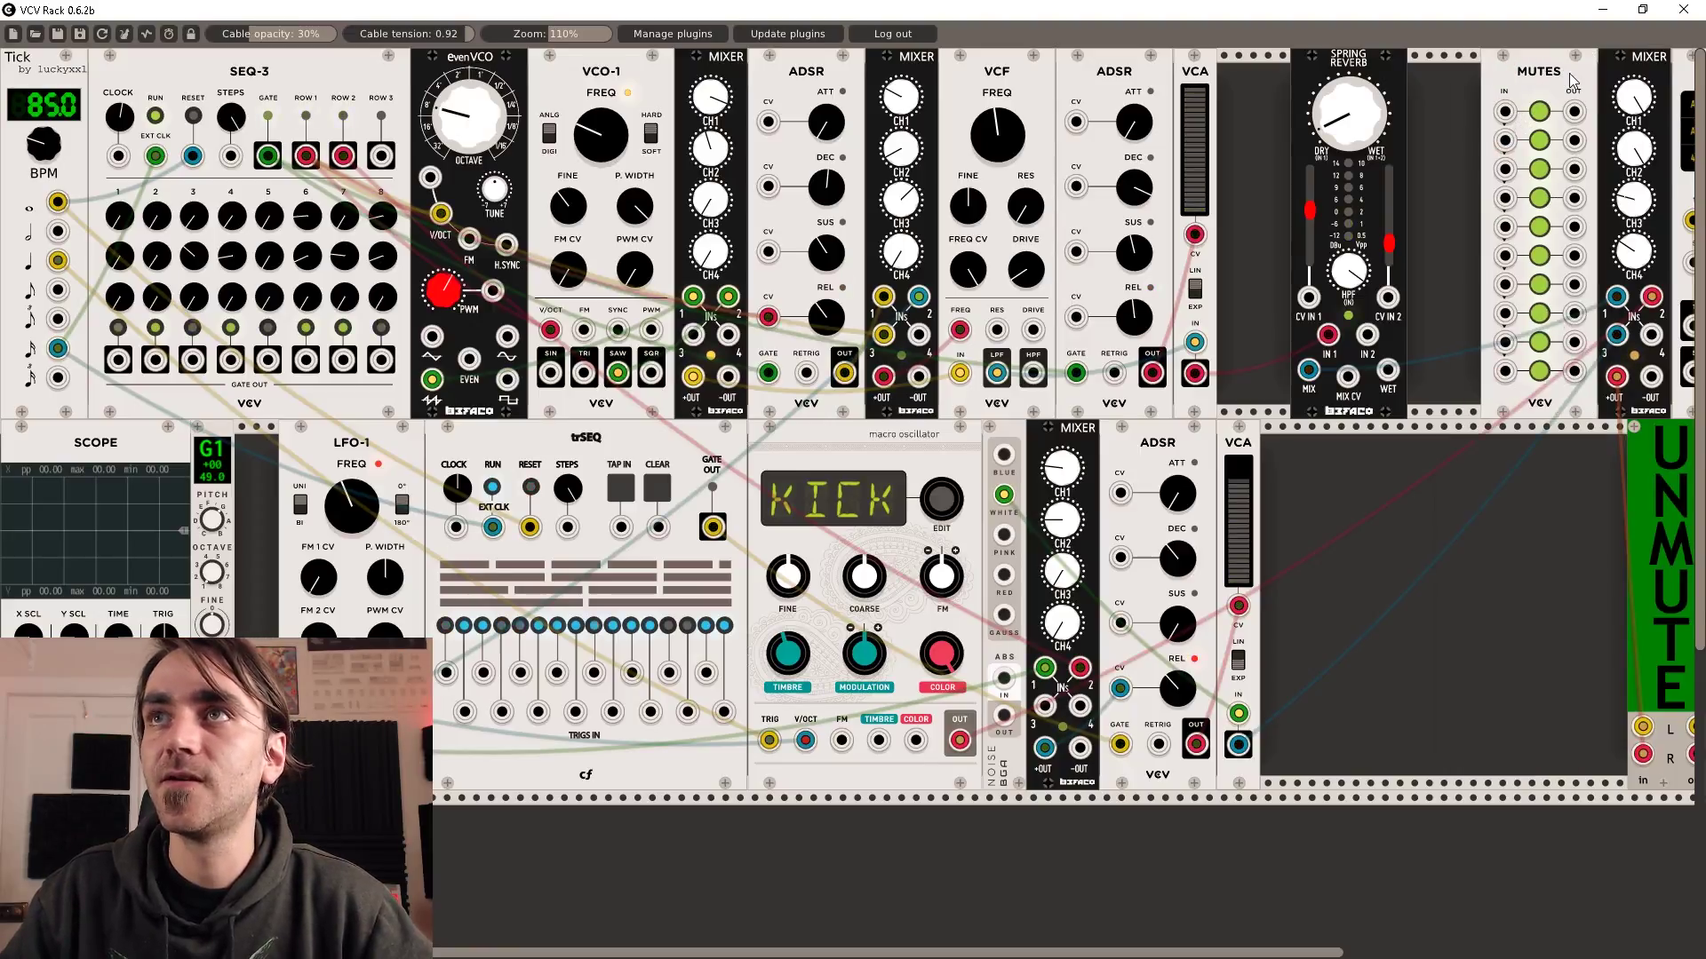
Try the upper channel switches of the MUTES module by toggling them off and on
click(1540, 111)
click(1539, 140)
click(1540, 111)
click(1539, 139)
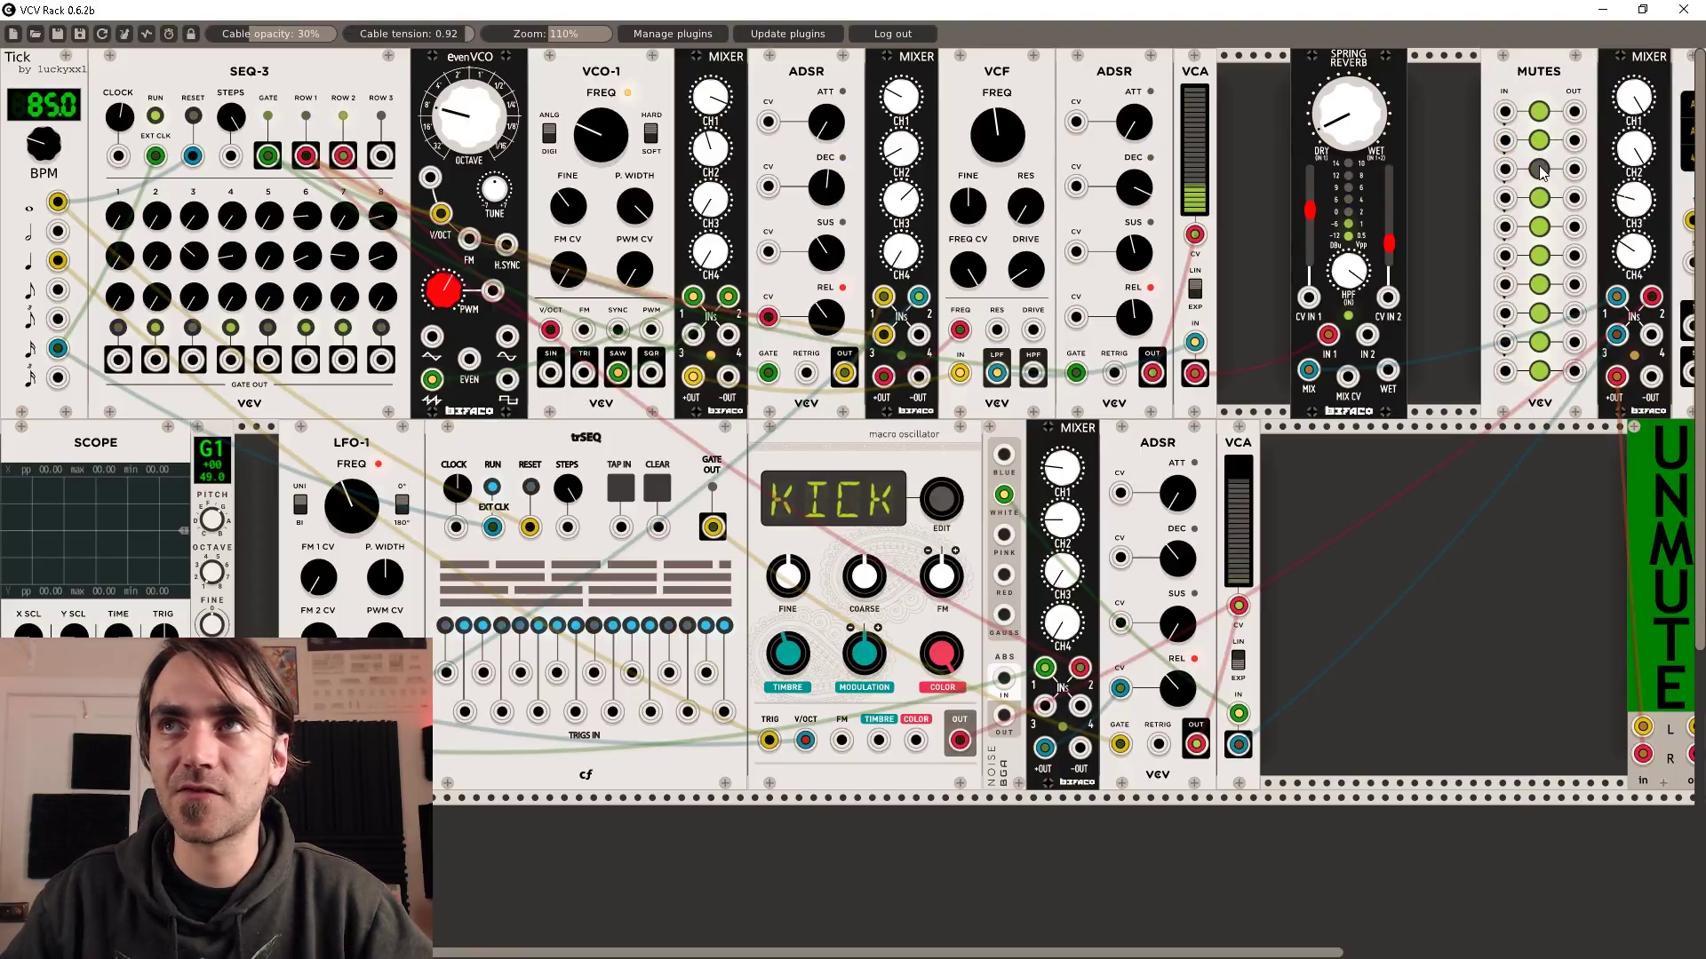
Move the Spring Reverb next to MUTES and route the KICK oscillator output through mute channel 1 into mixer input 1
drag(1354, 73, 1469, 66)
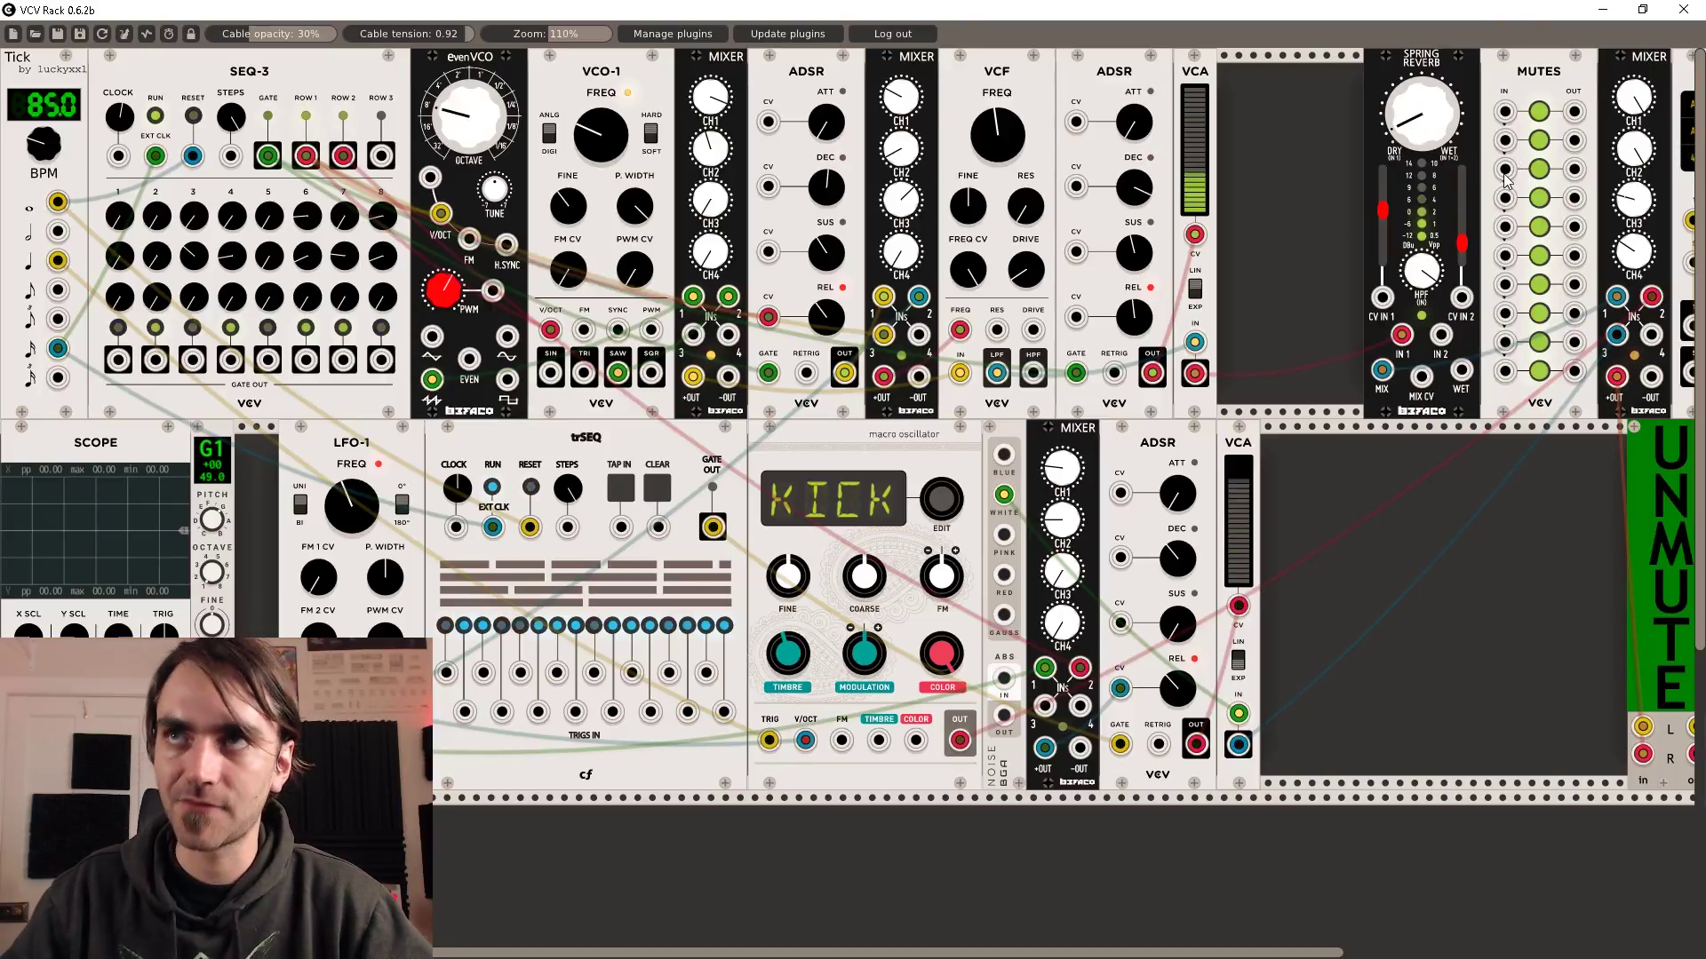
drag(1617, 296, 1504, 373)
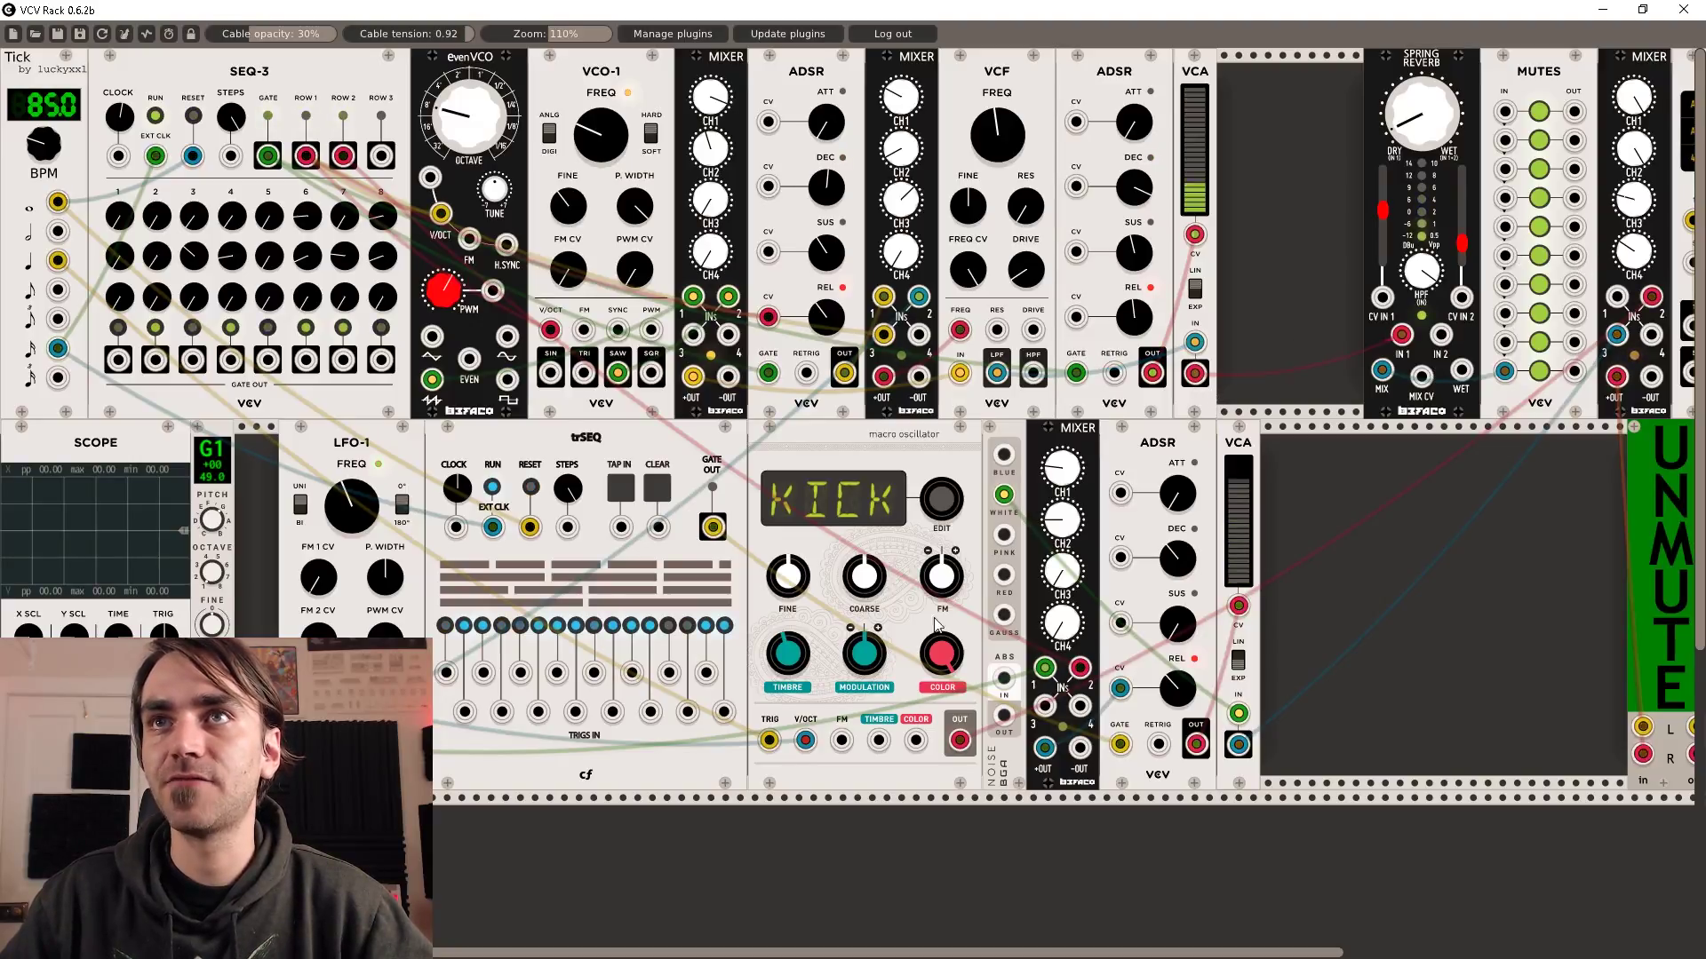
drag(962, 744, 1617, 295)
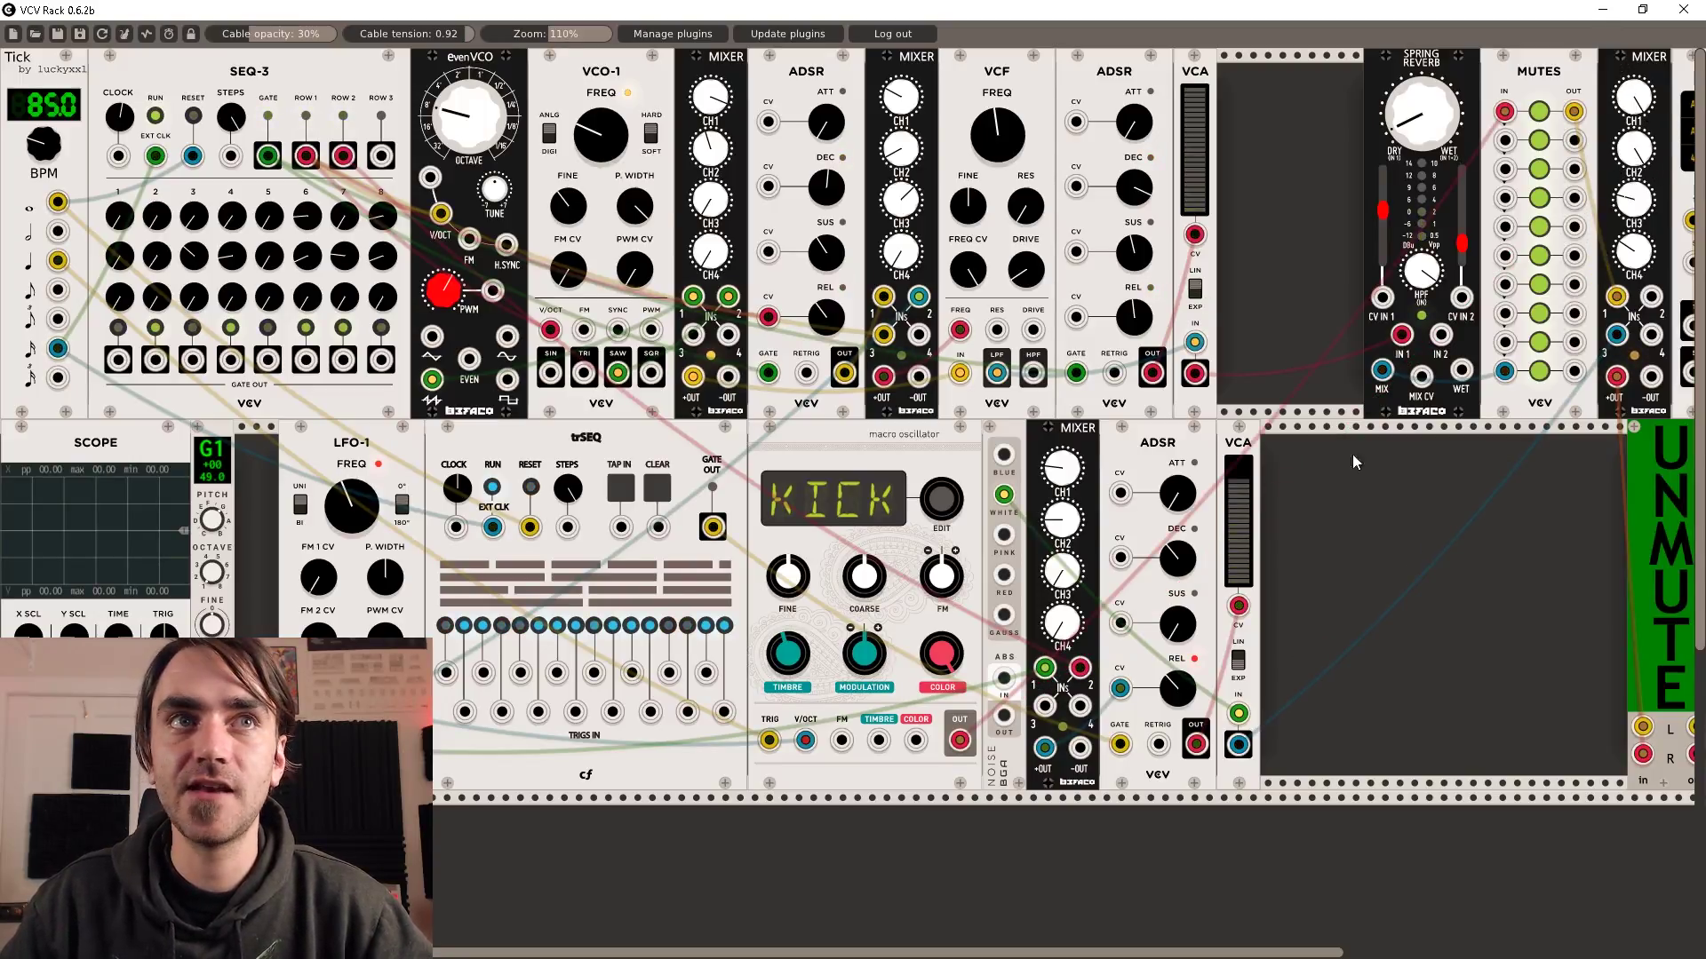
Route the upper VCA, the lower VCA and the reverb mix through mute channels 2, 3 and 4 into the final mixer
drag(1194, 373, 1402, 335)
drag(1504, 371, 1382, 371)
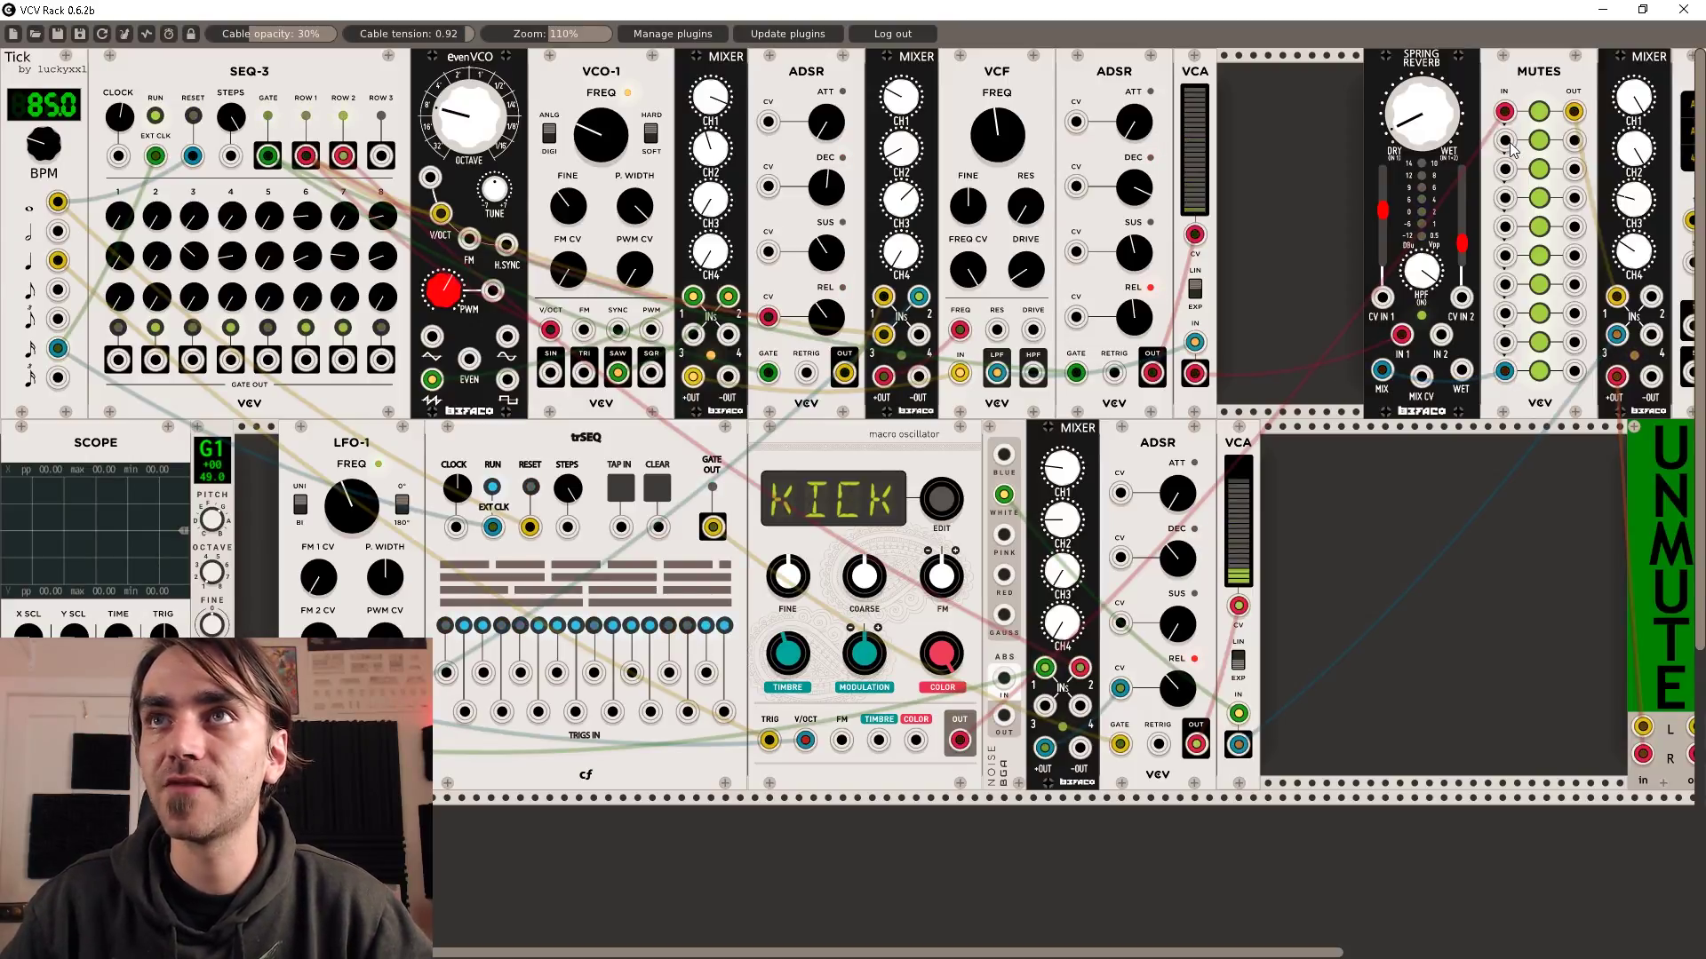
drag(1504, 169, 1240, 746)
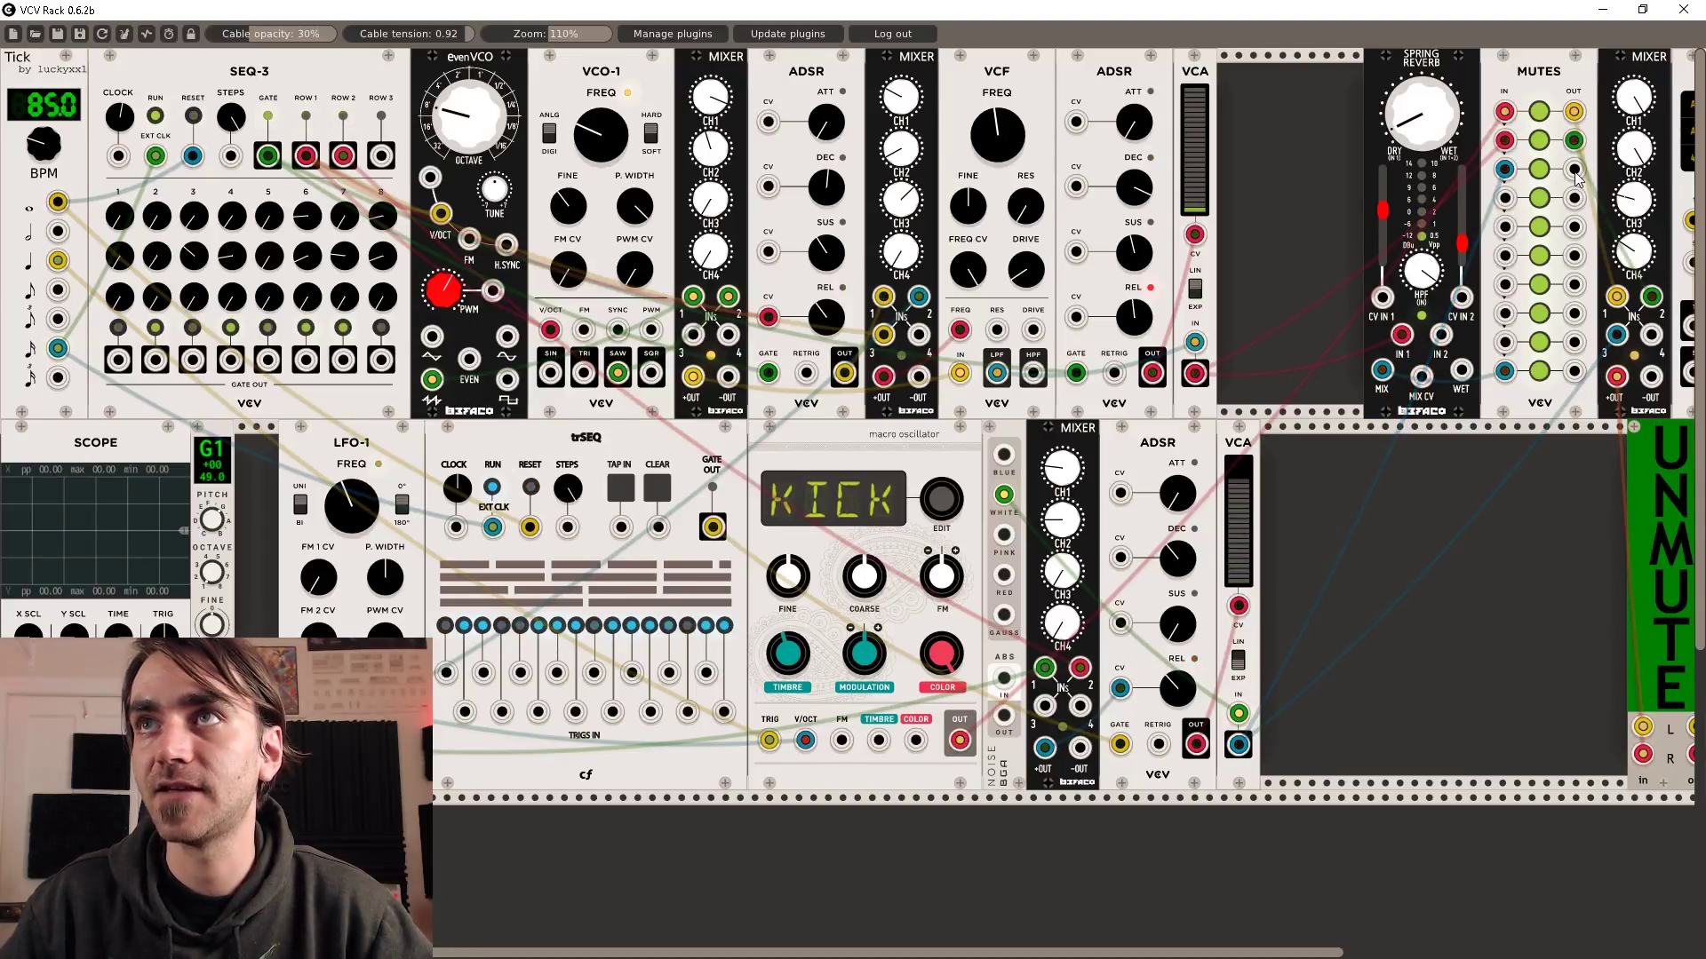
drag(1382, 372, 1650, 334)
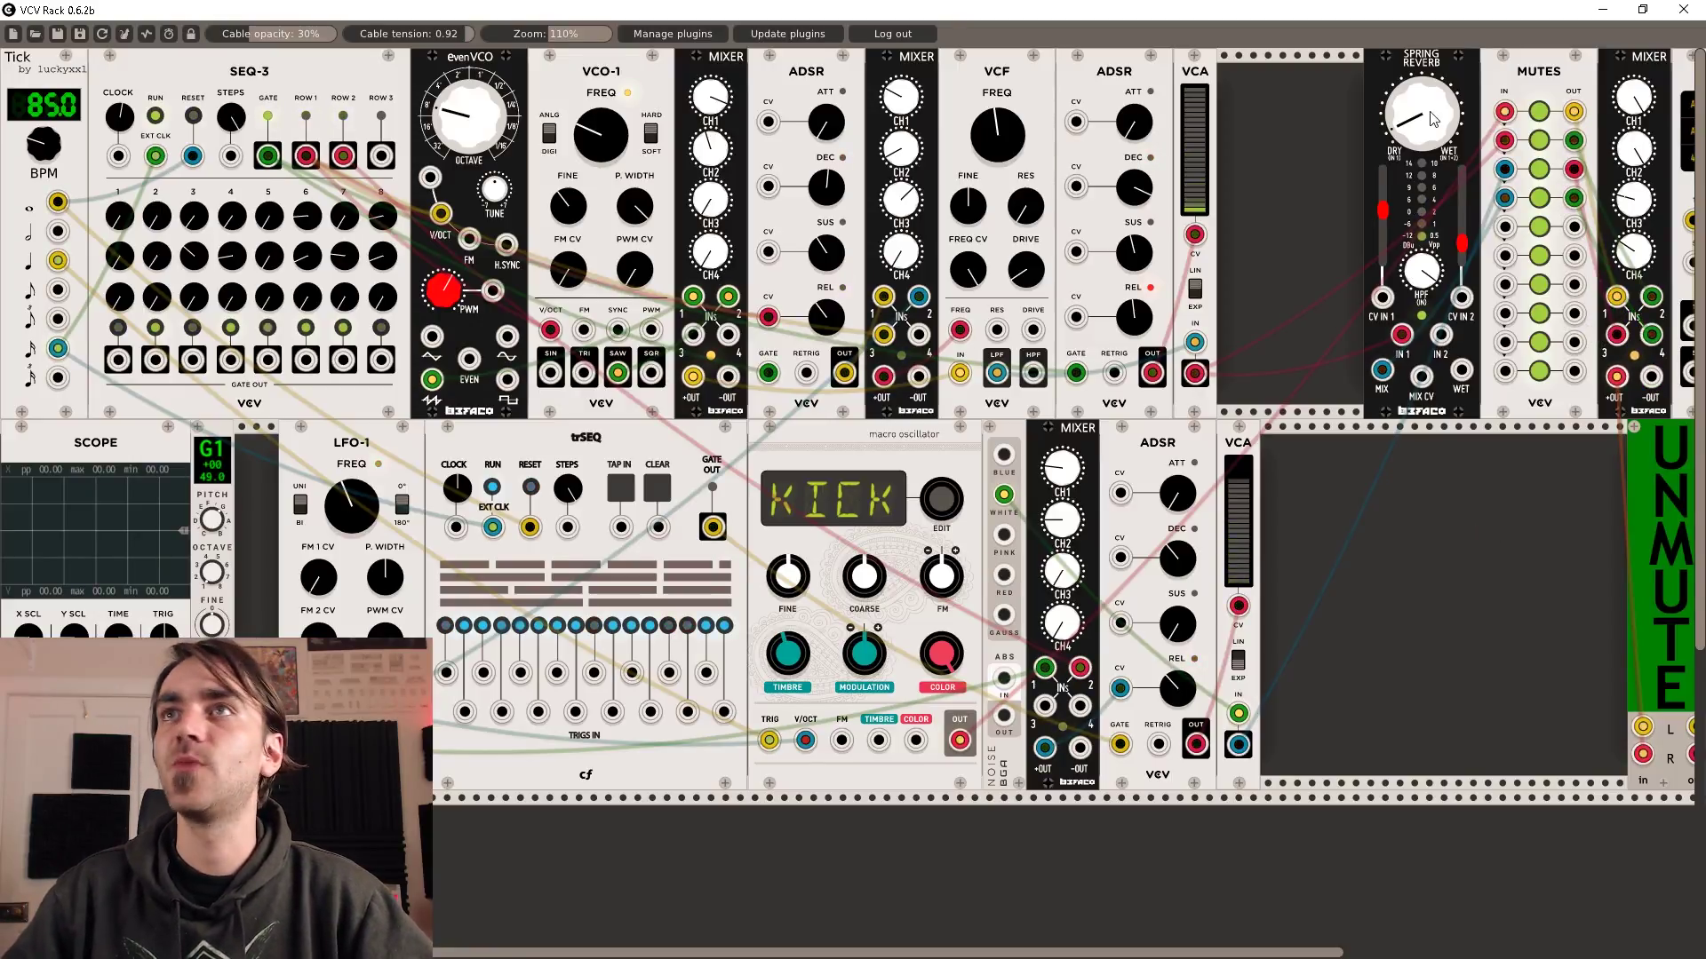
Patch the lower VCA output into Spring Reverb IN 2 and move the reverb to the lower row beside the output mute module
drag(1448, 71, 1433, 72)
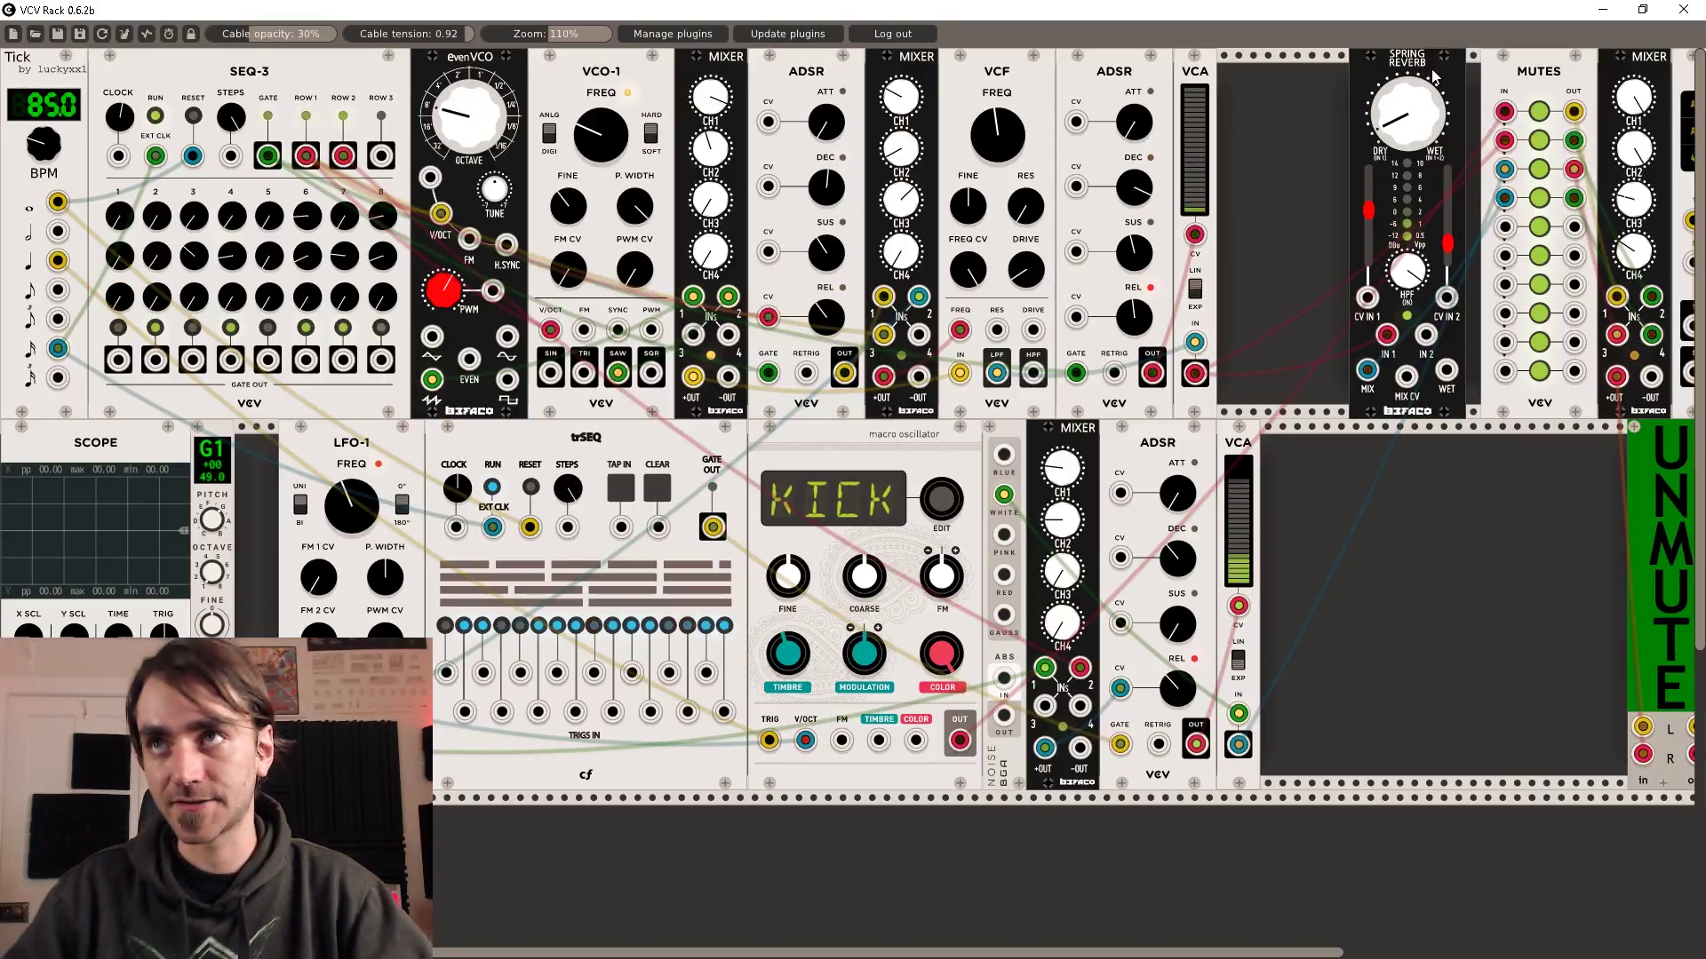
drag(1237, 745, 1425, 334)
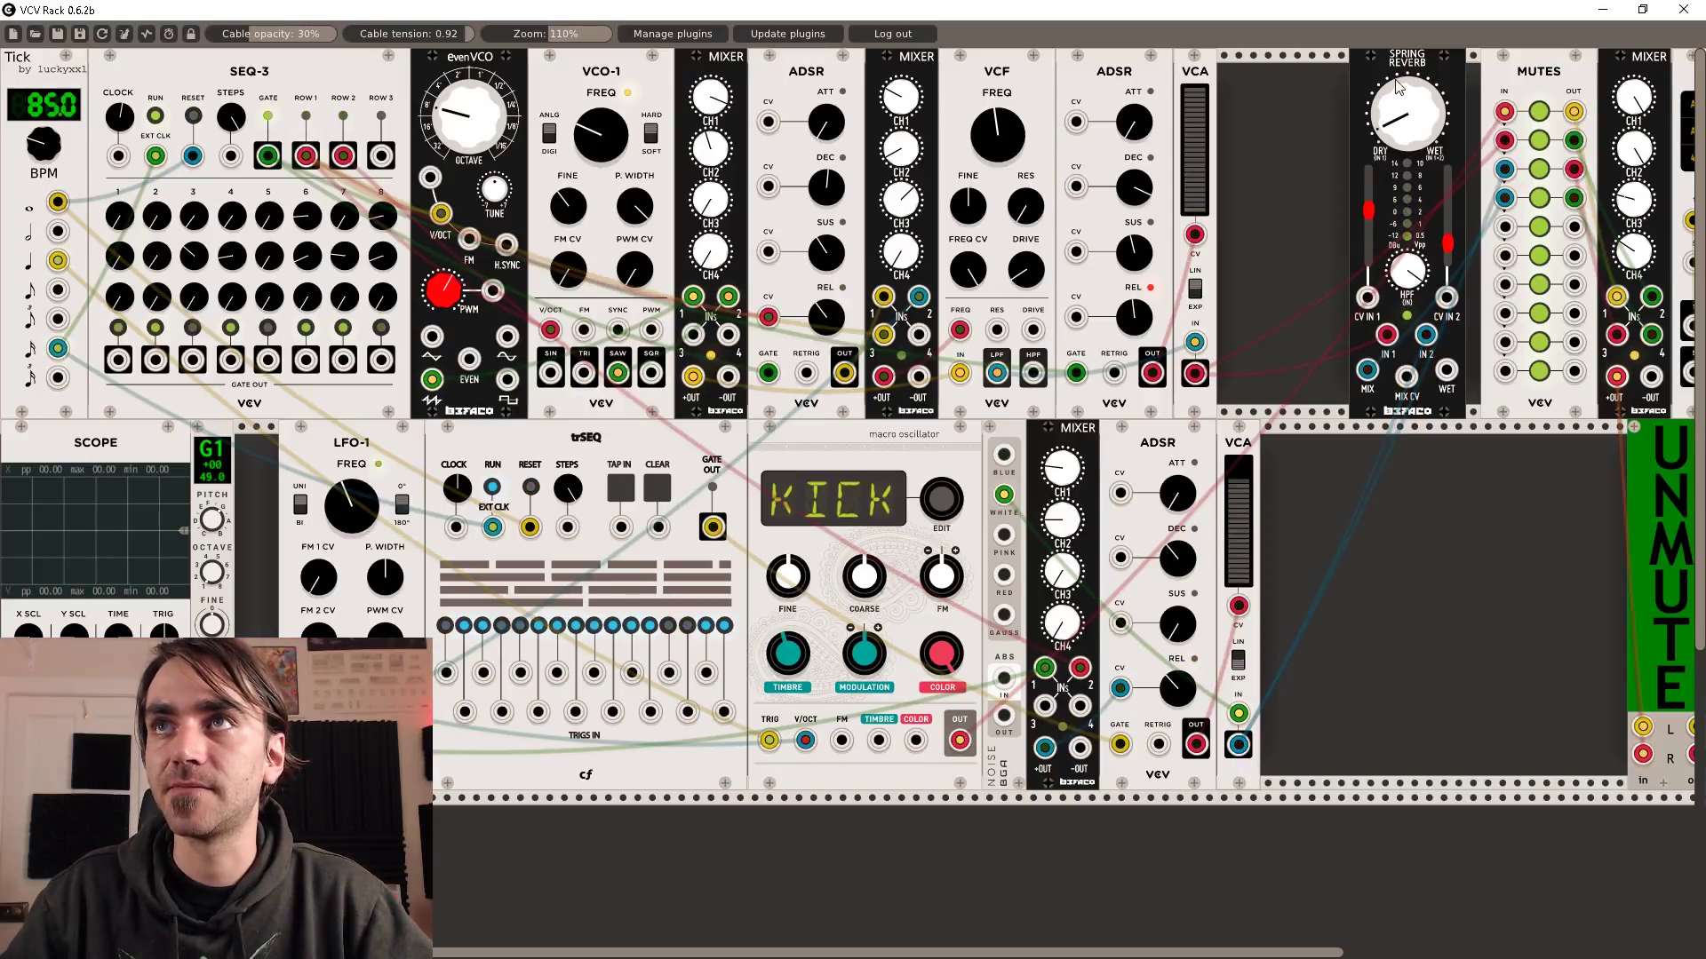
drag(1443, 70, 1611, 442)
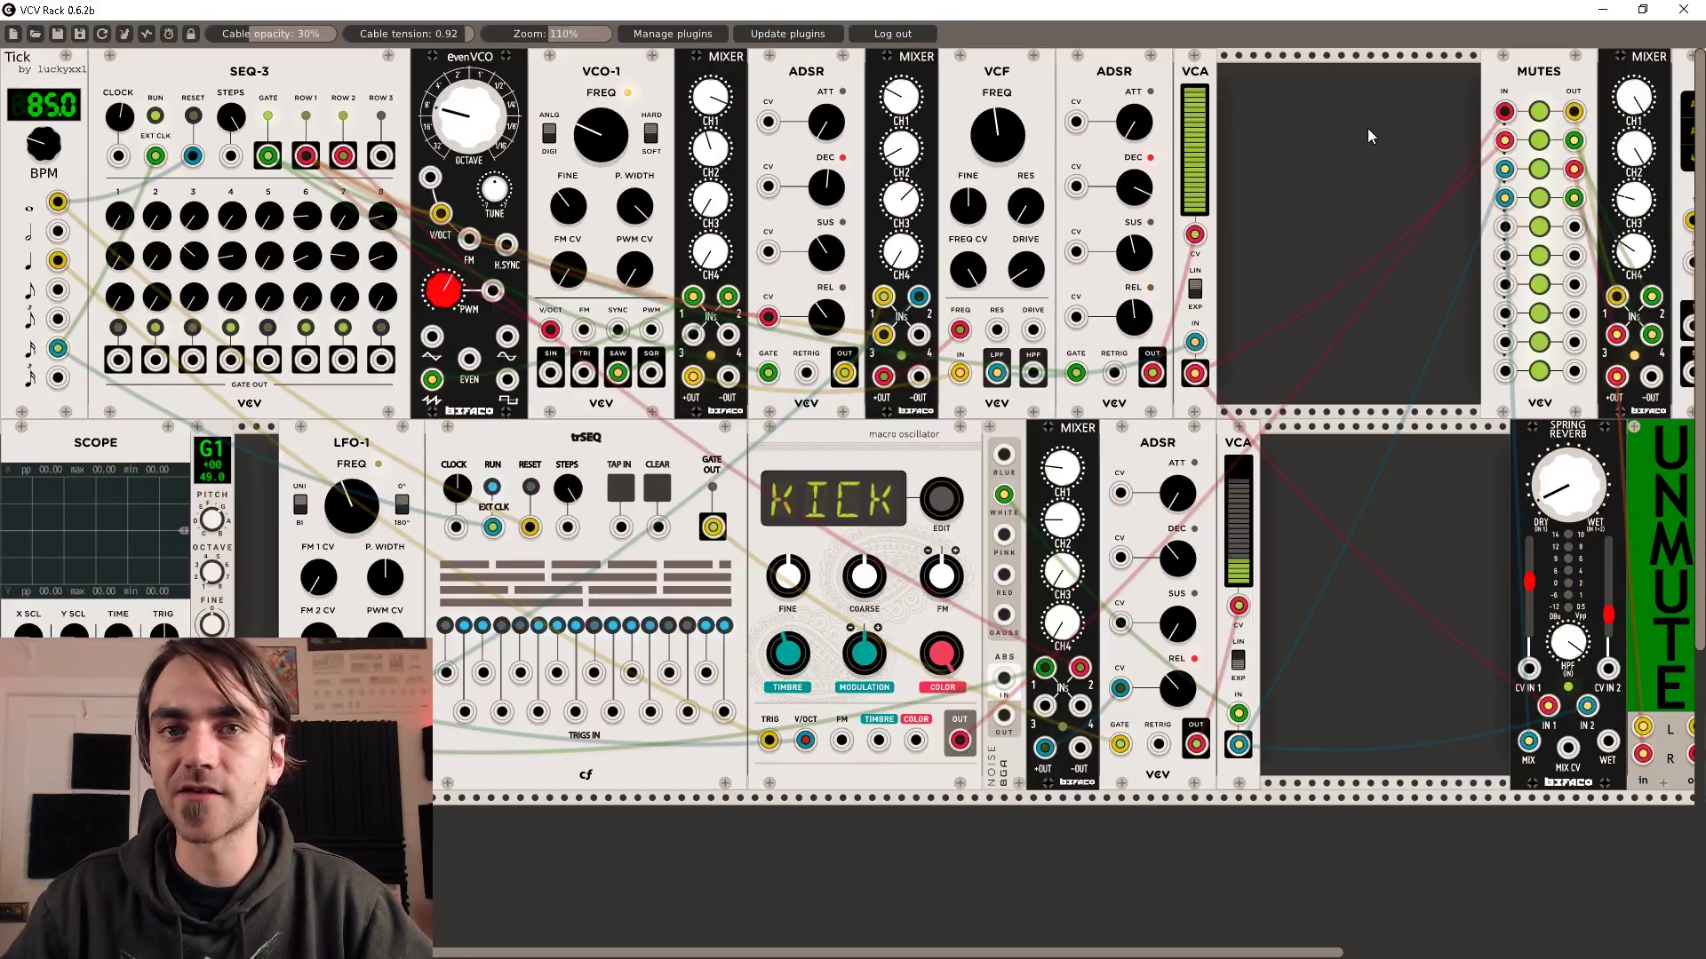
Unmute the audio output, switch off mute channels 1 and 2, and turn the Spring Reverb's Dry/Wet knob to wet
click(1680, 491)
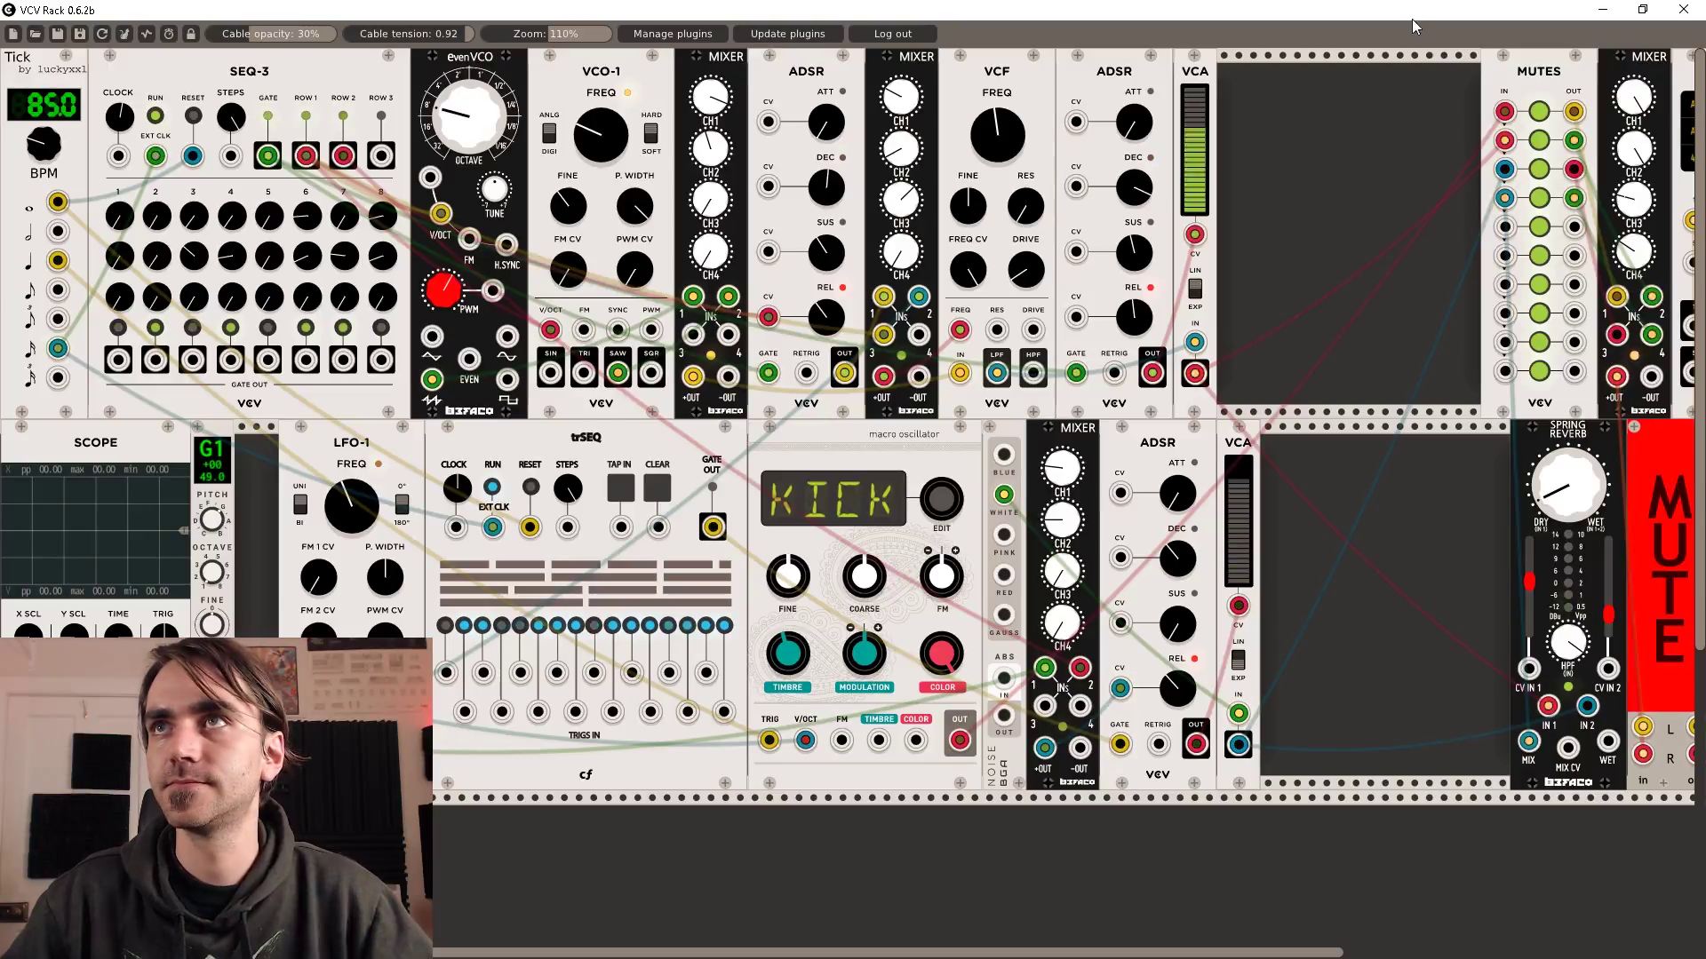
click(1538, 111)
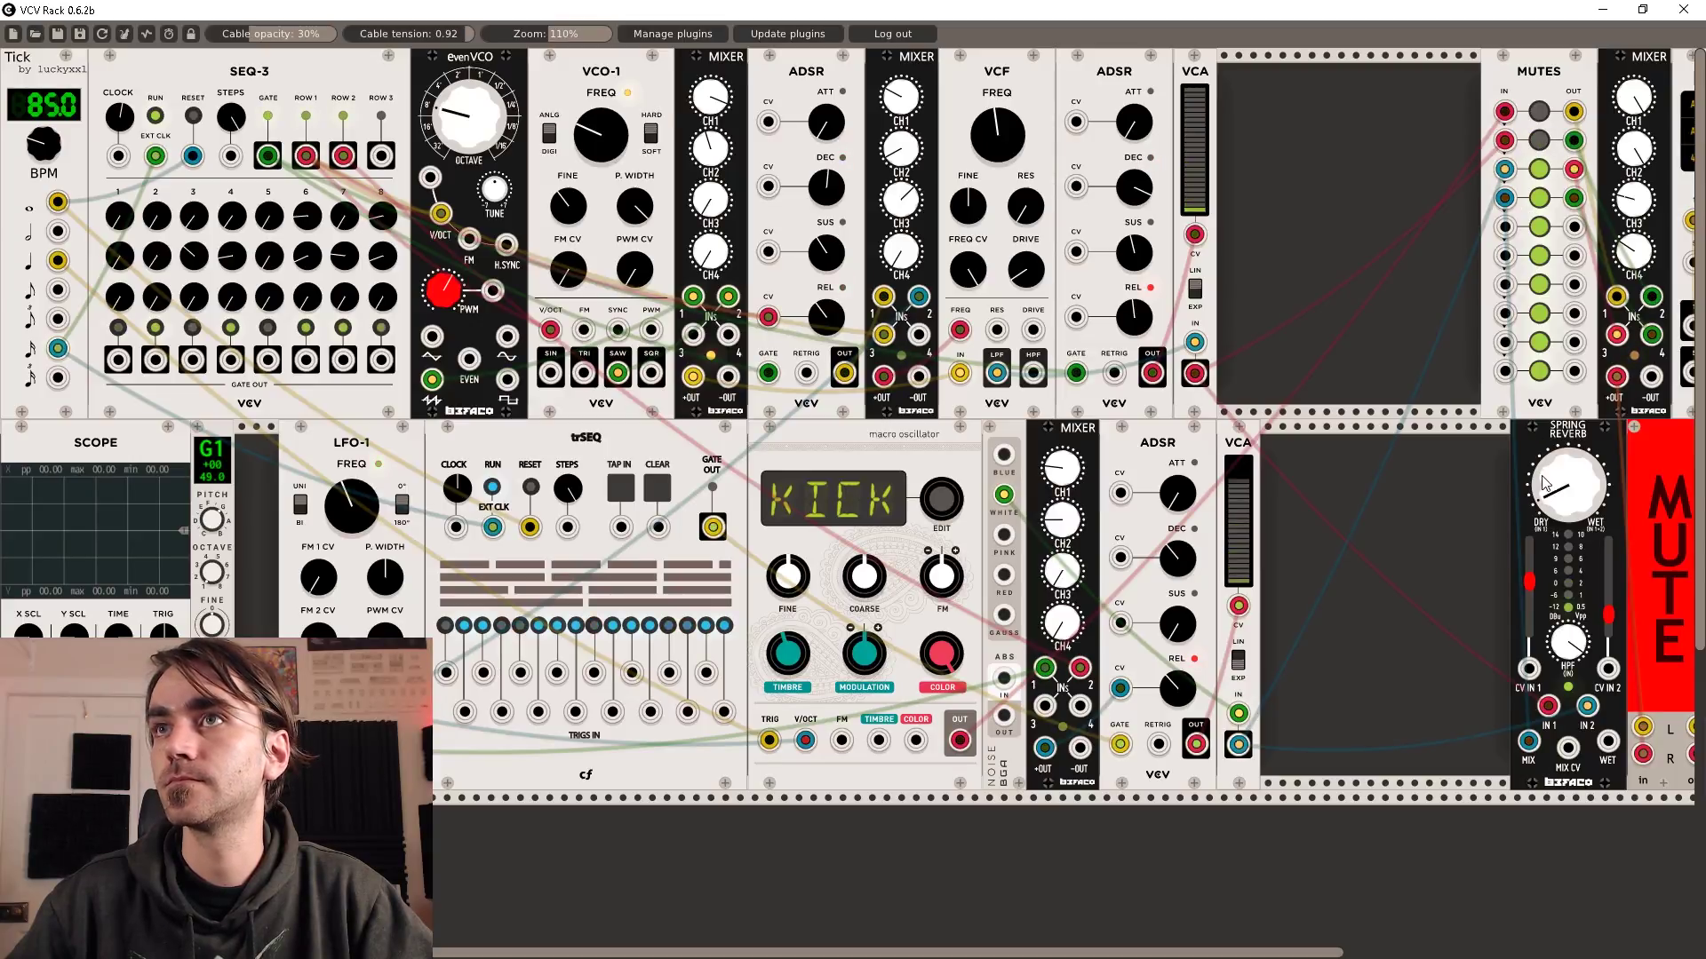
drag(1567, 484, 1568, 440)
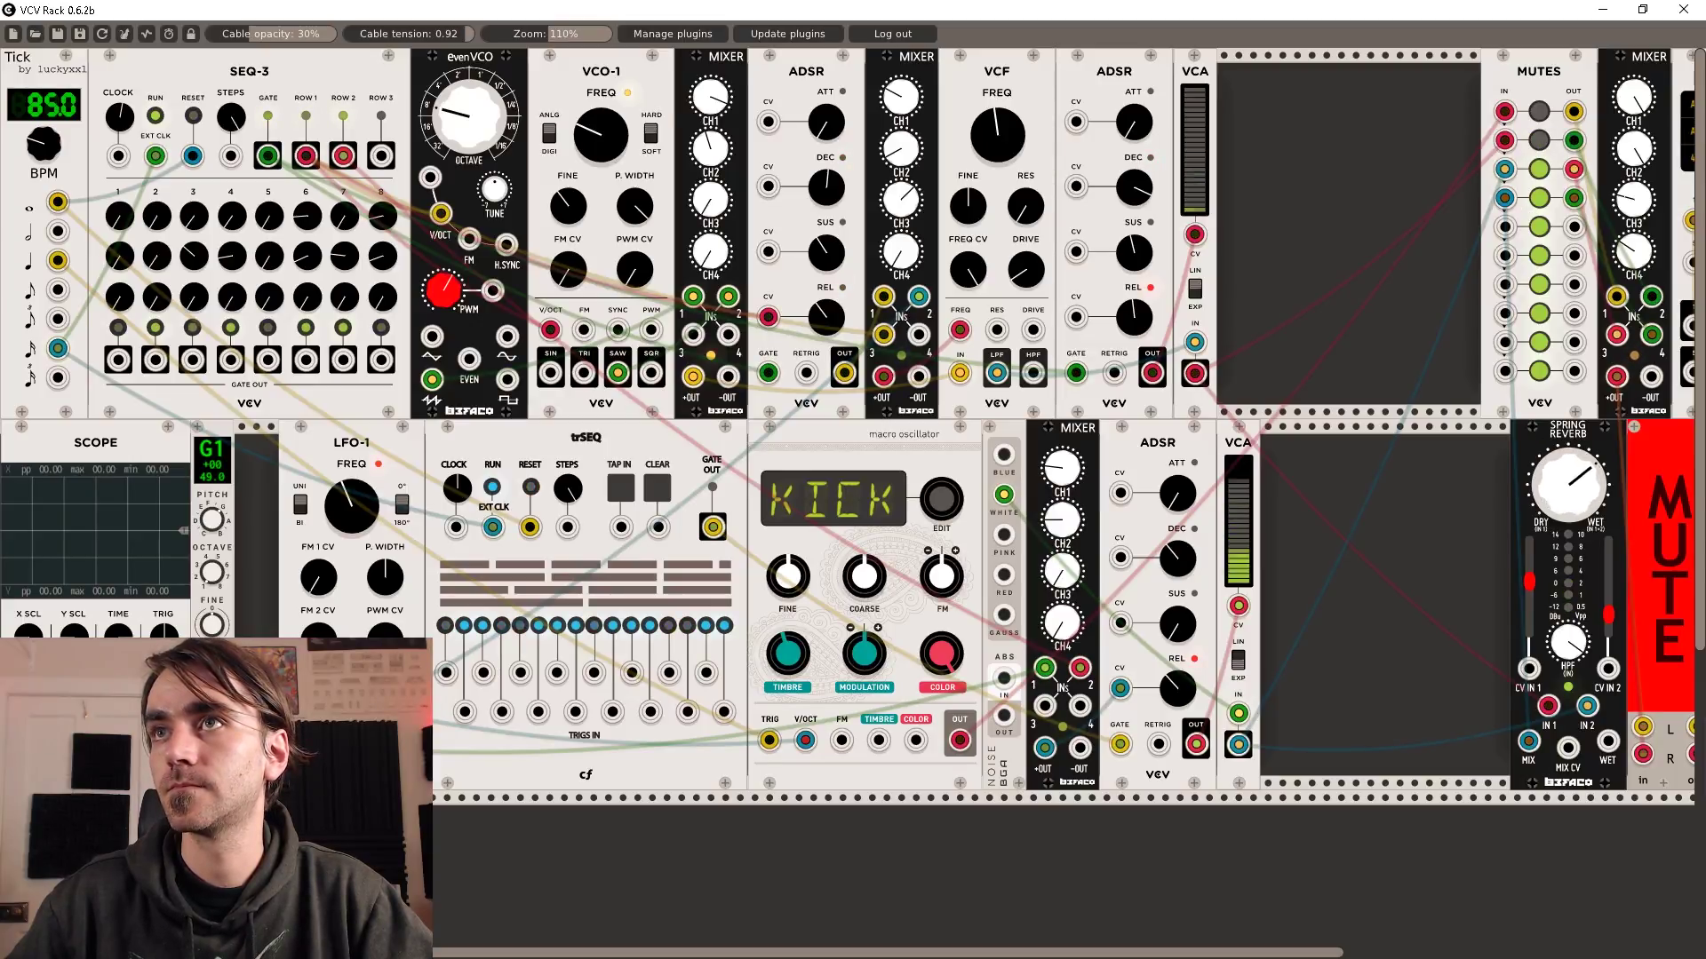
drag(1578, 504, 1578, 471)
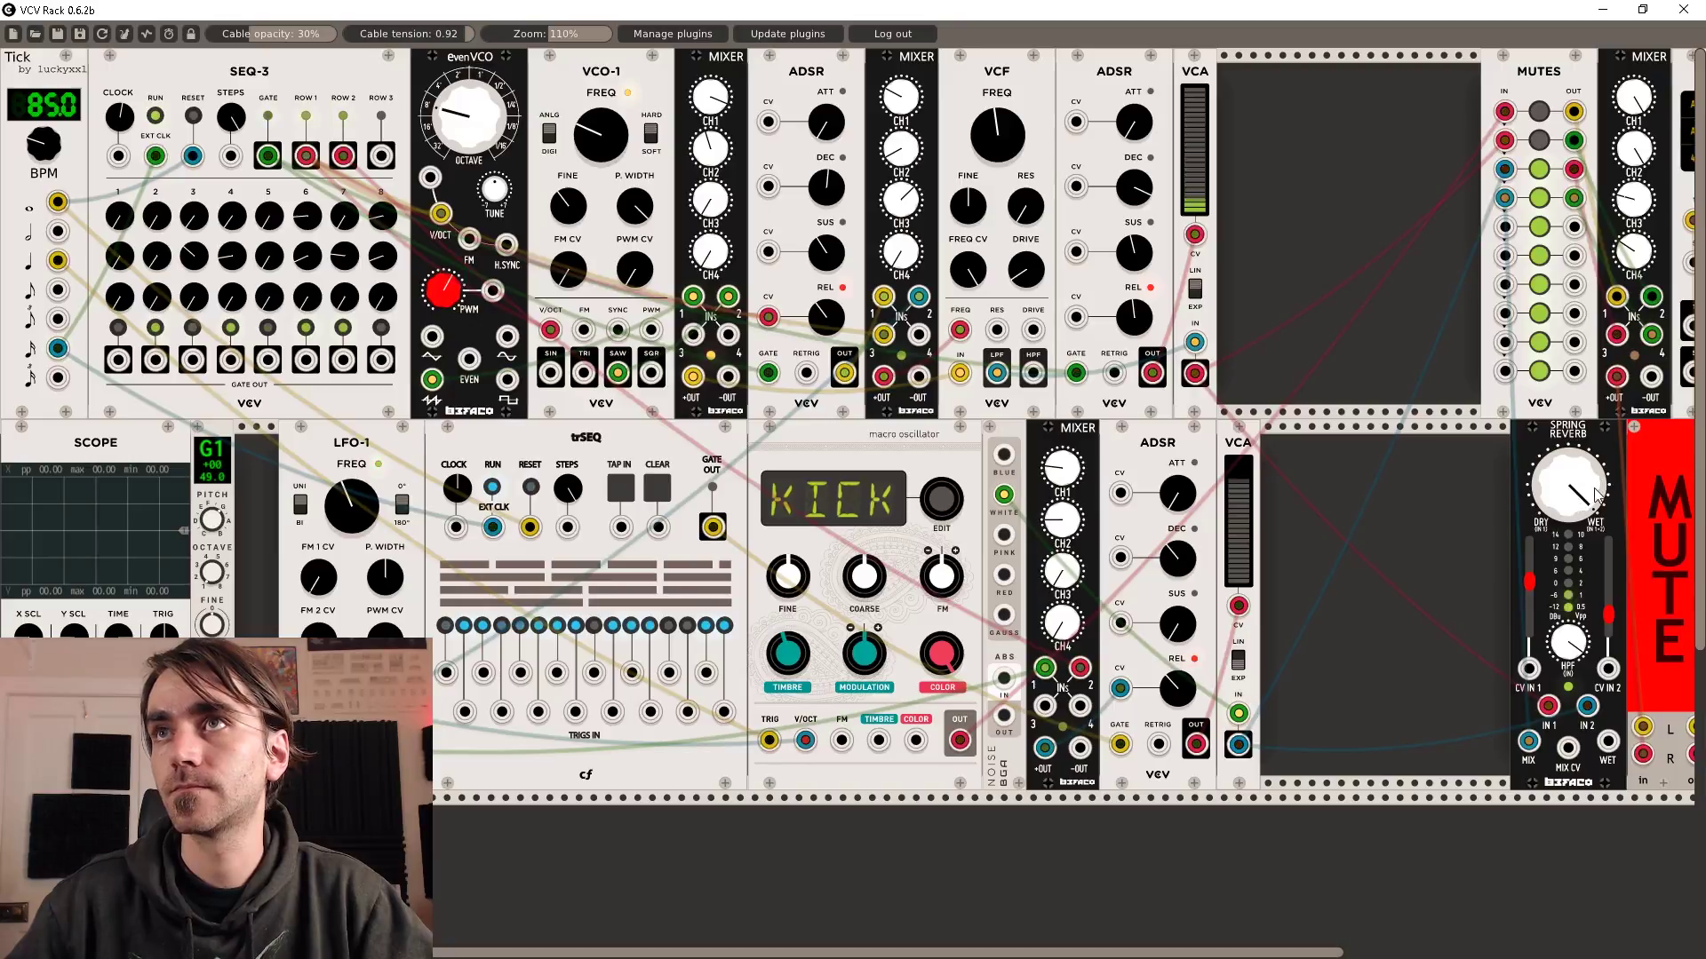
Bring the kick back in on mute channel 1, toggle the synth on channel 2, and silence the audio output
click(1539, 113)
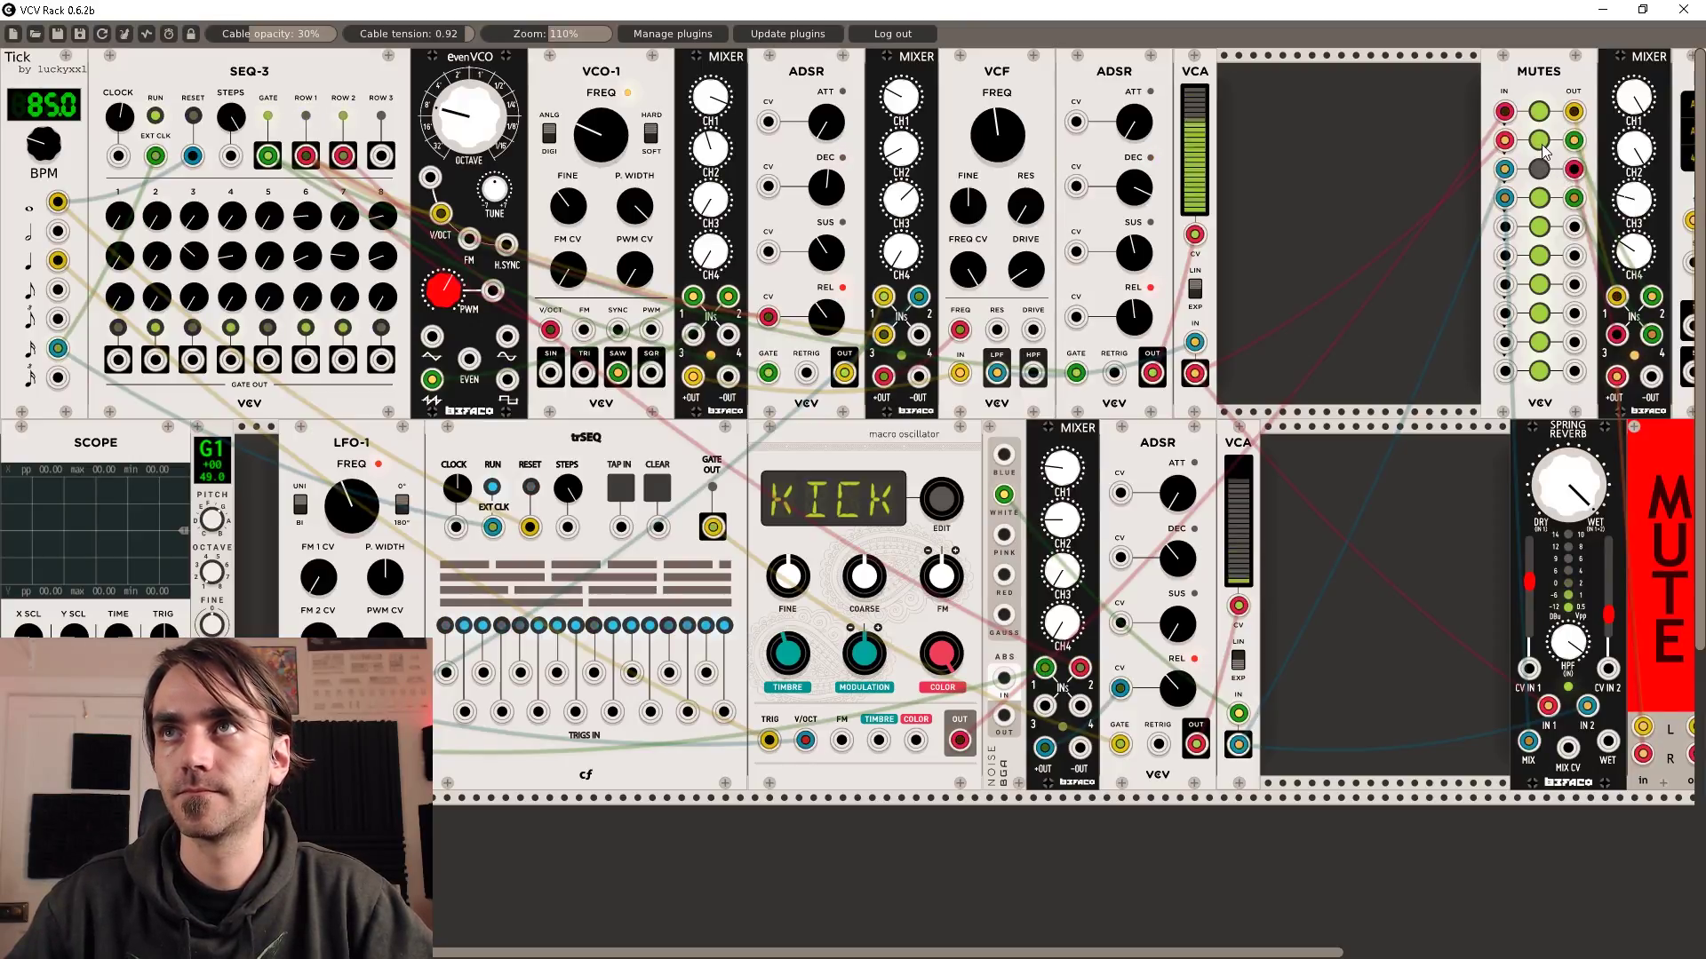
click(1540, 142)
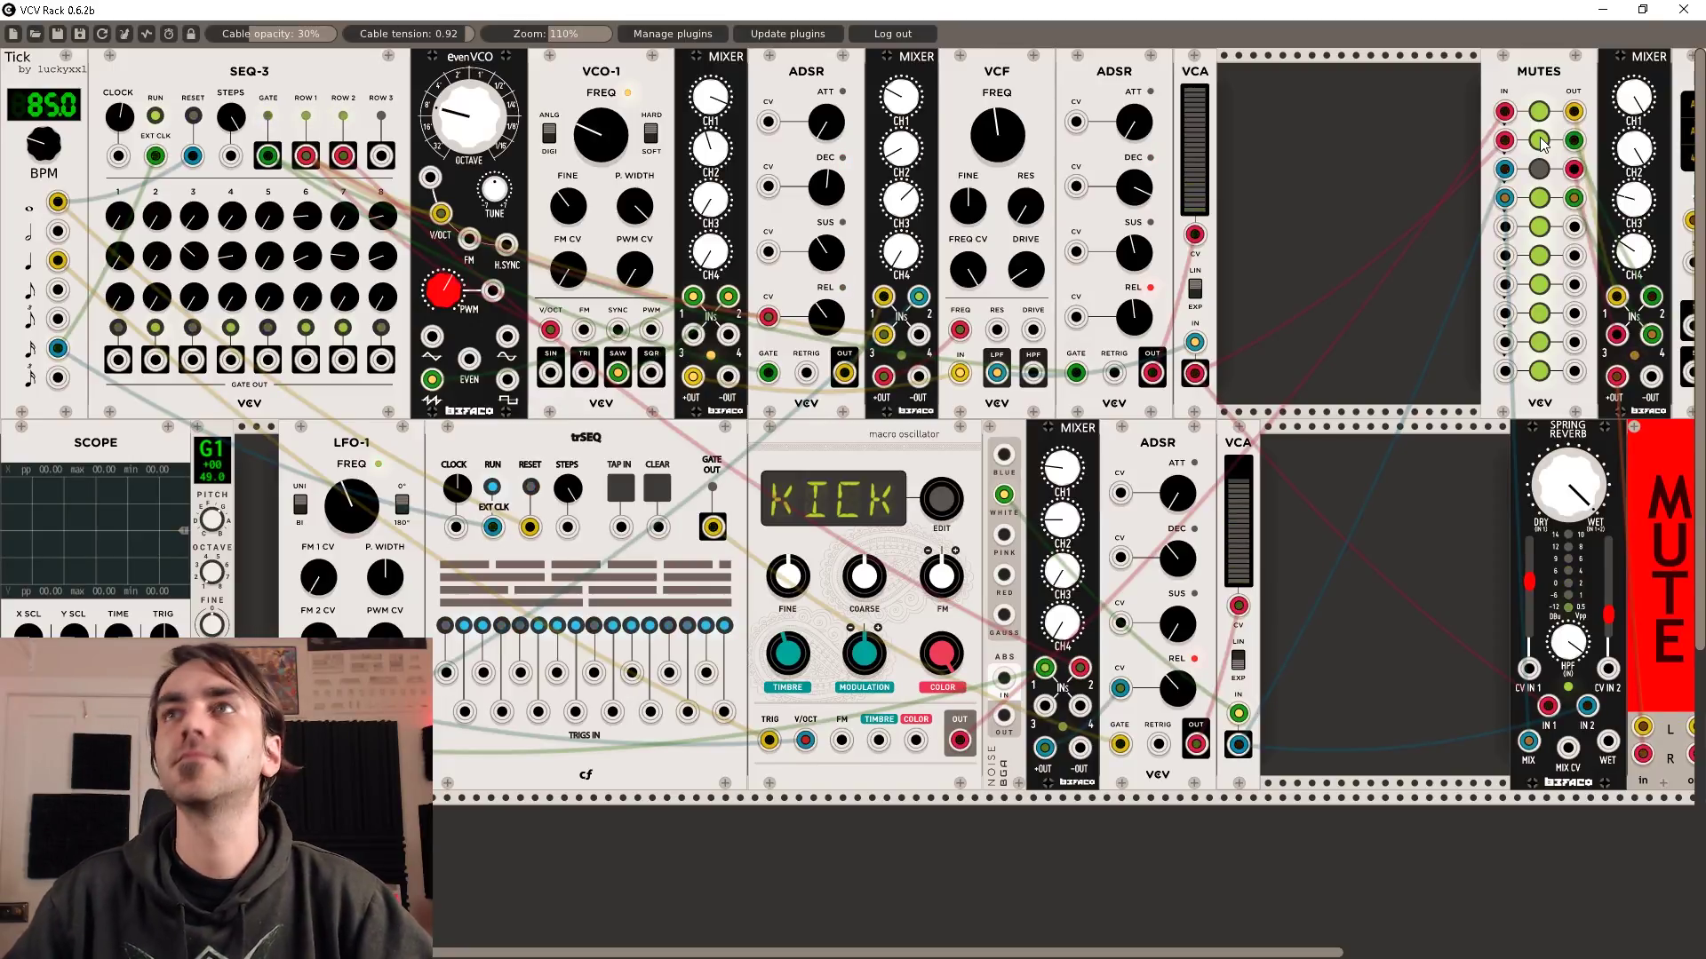
click(1654, 533)
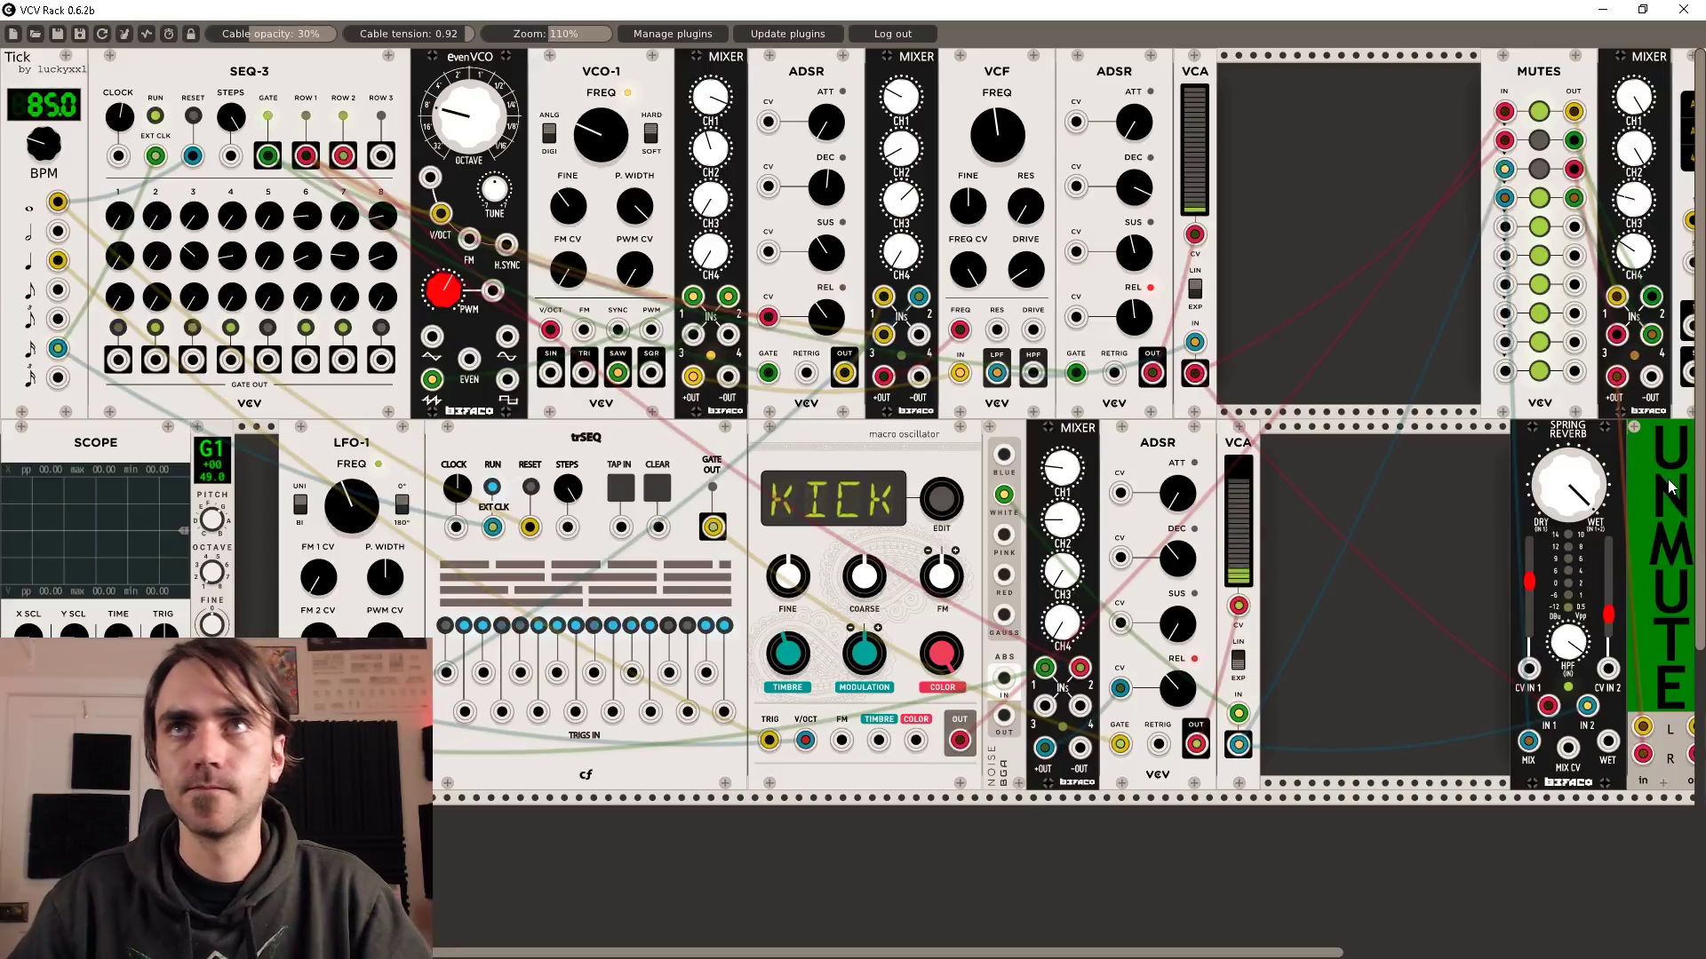
Unmute the audio output and raise the Tick clock tempo to 114.3 BPM
click(1668, 487)
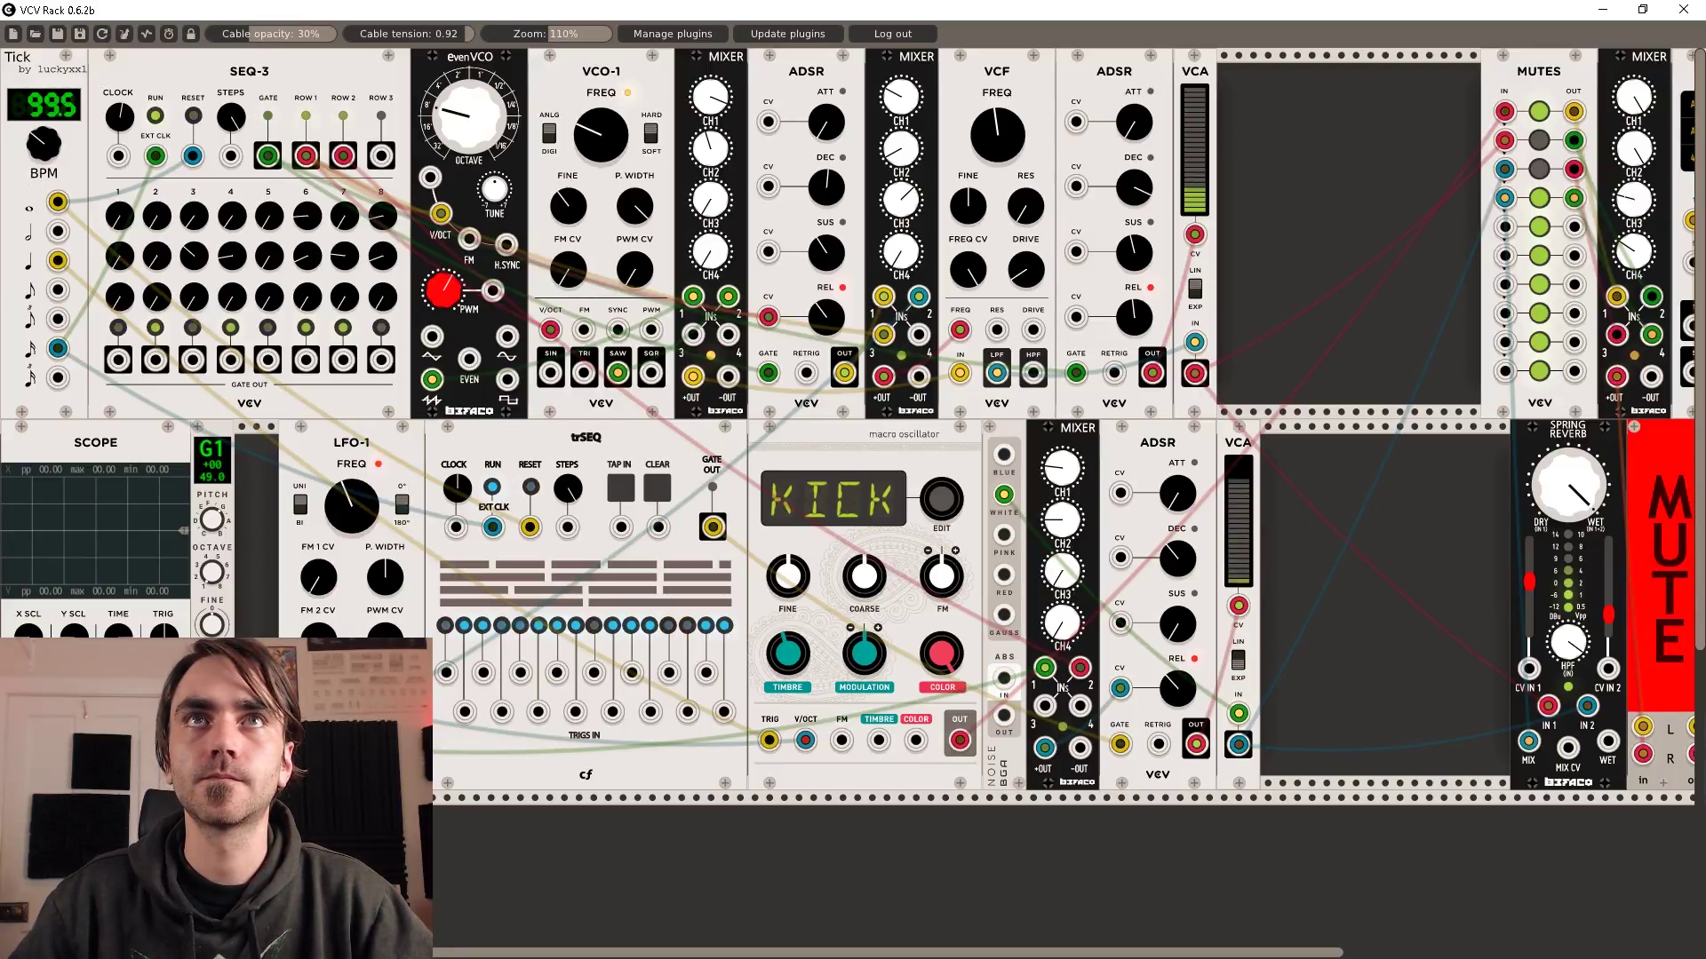
drag(44, 142, 44, 133)
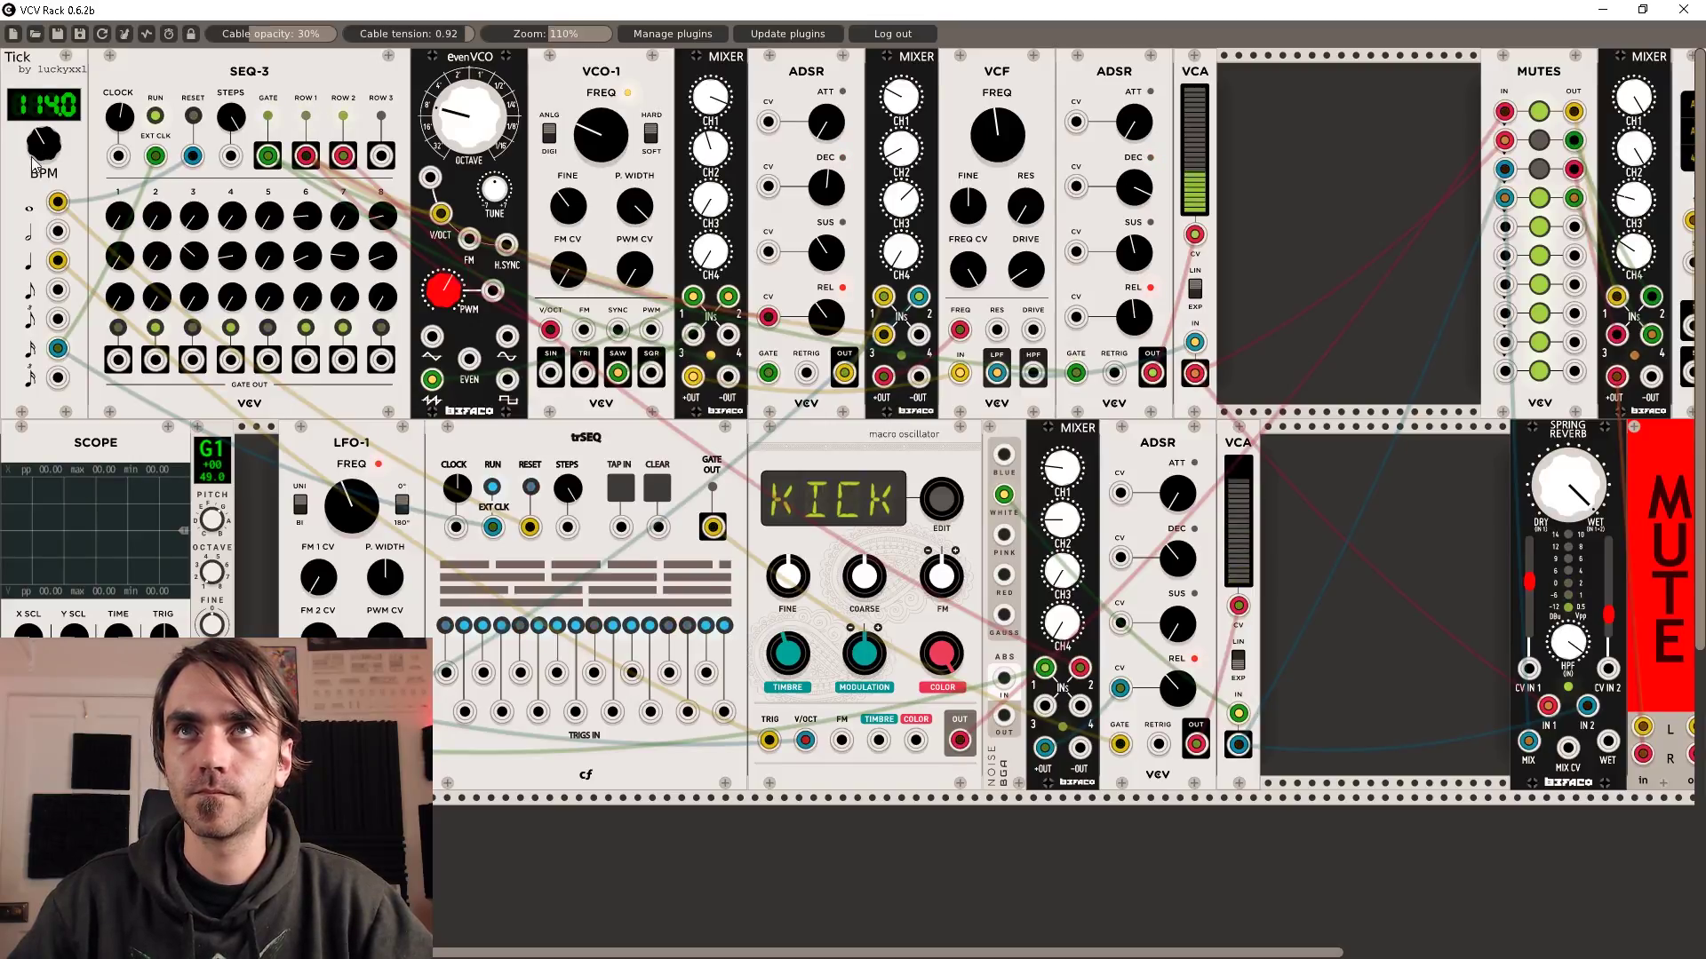
drag(43, 153, 44, 150)
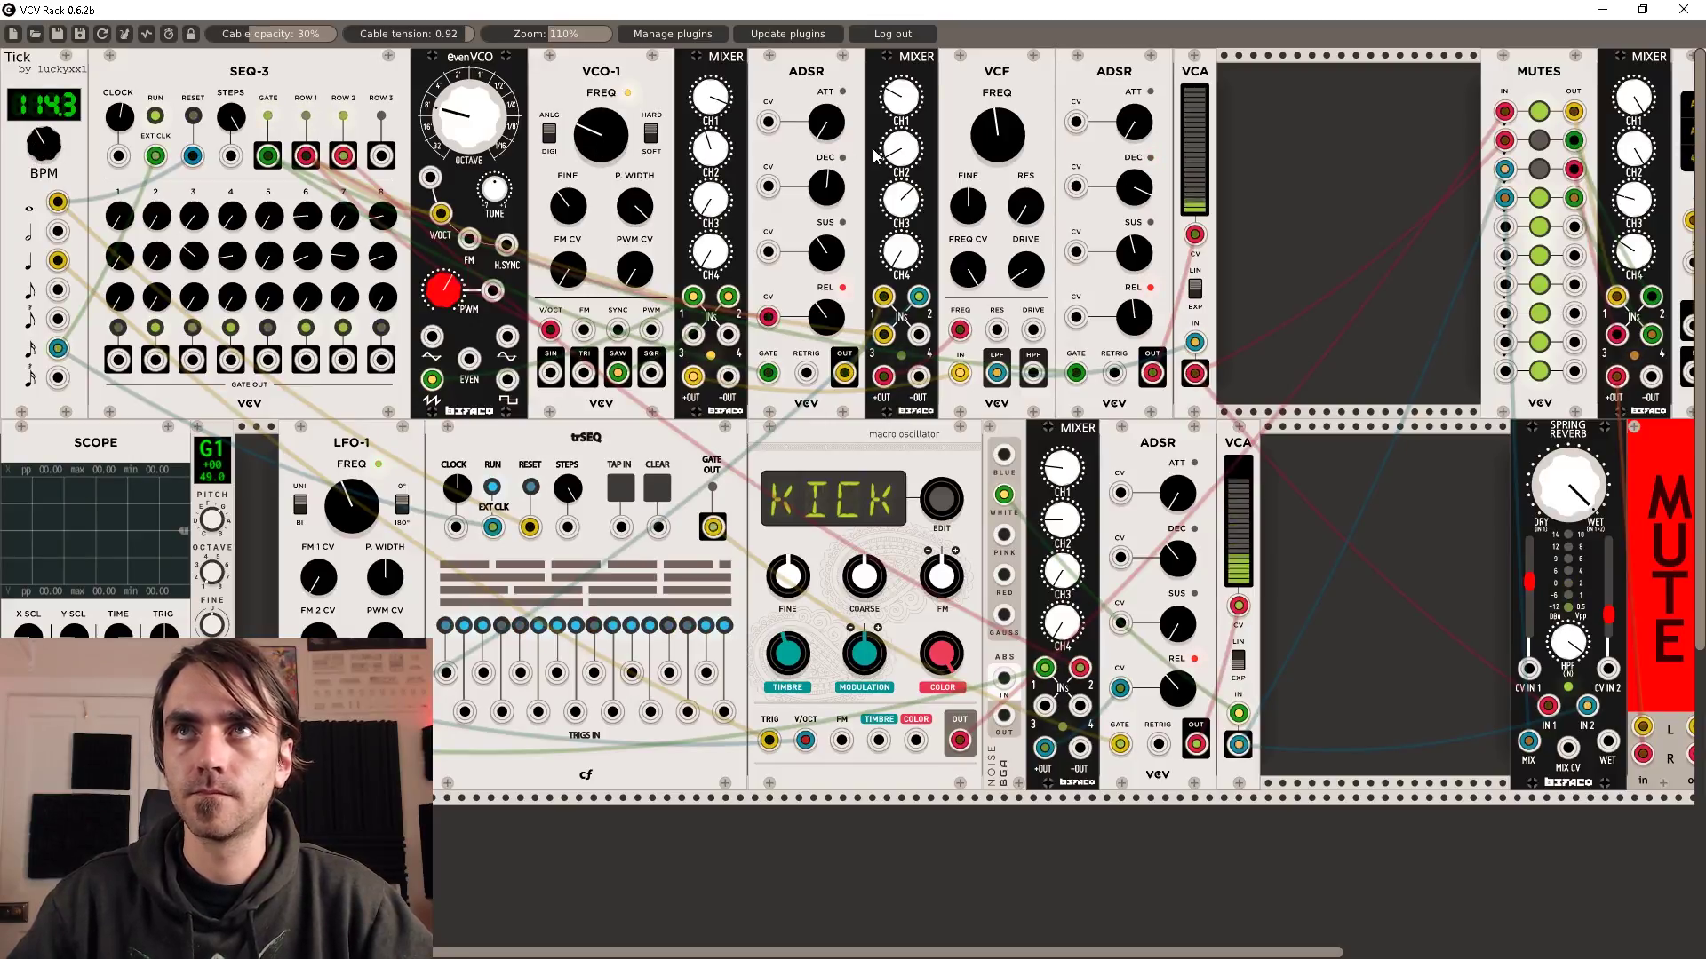
Lower the VCF frequency and play mute channels 2 and 3, leaving both sounding
drag(1017, 137, 1017, 144)
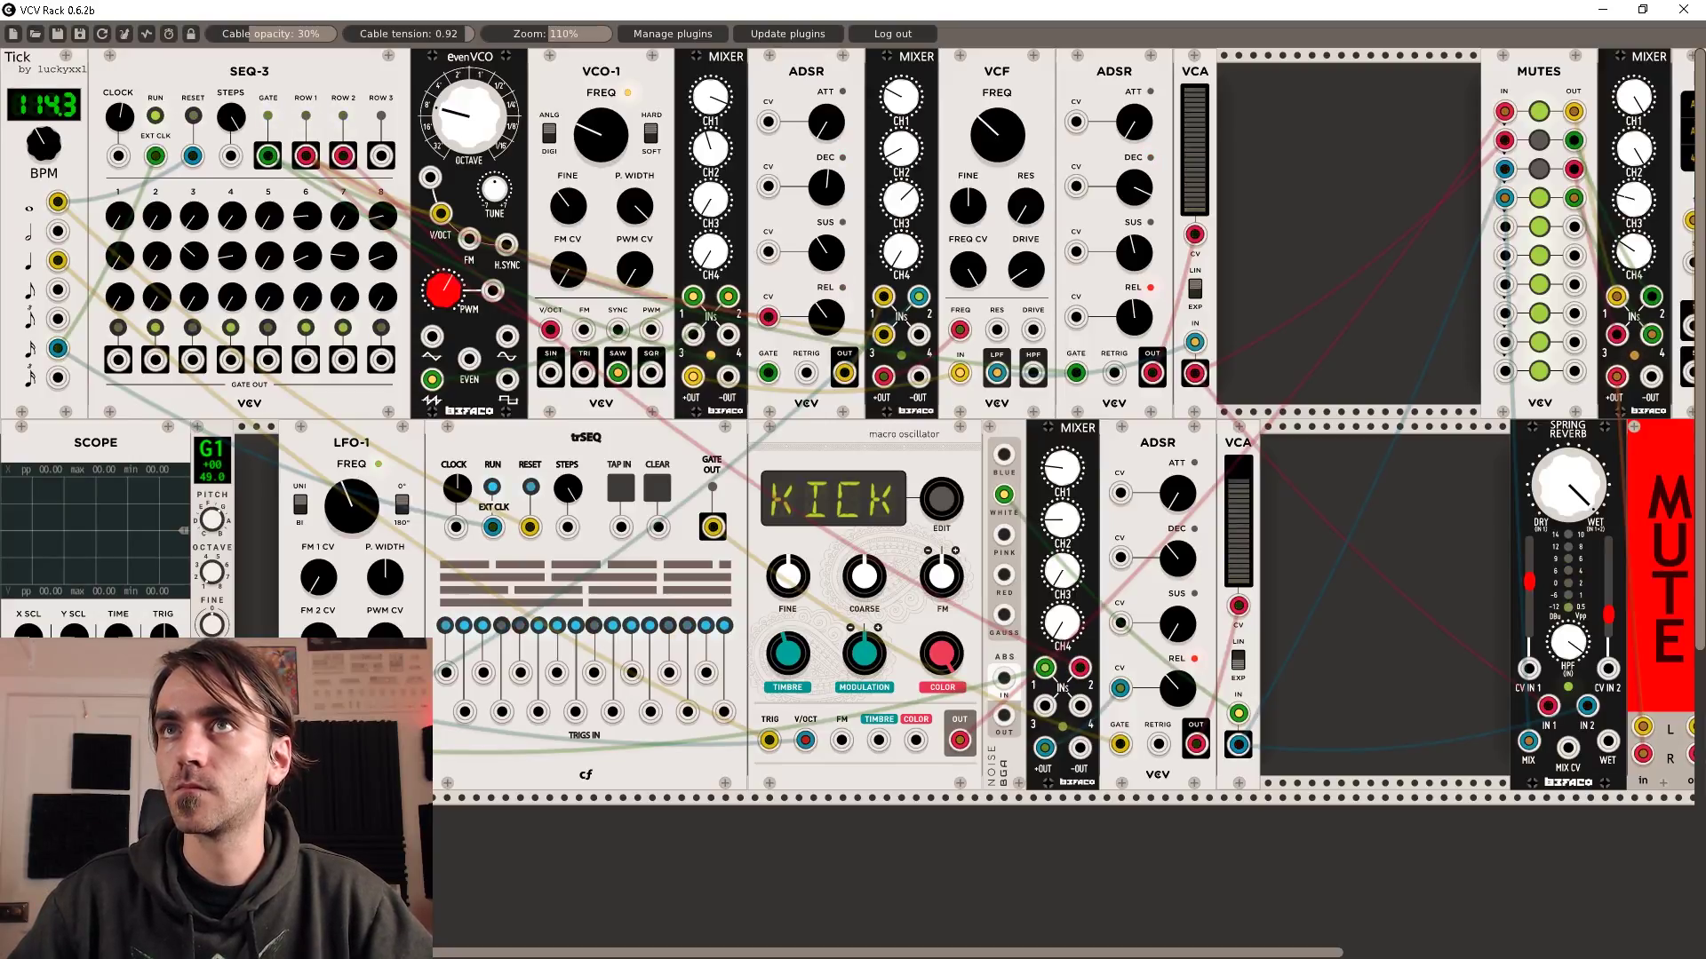
click(1539, 142)
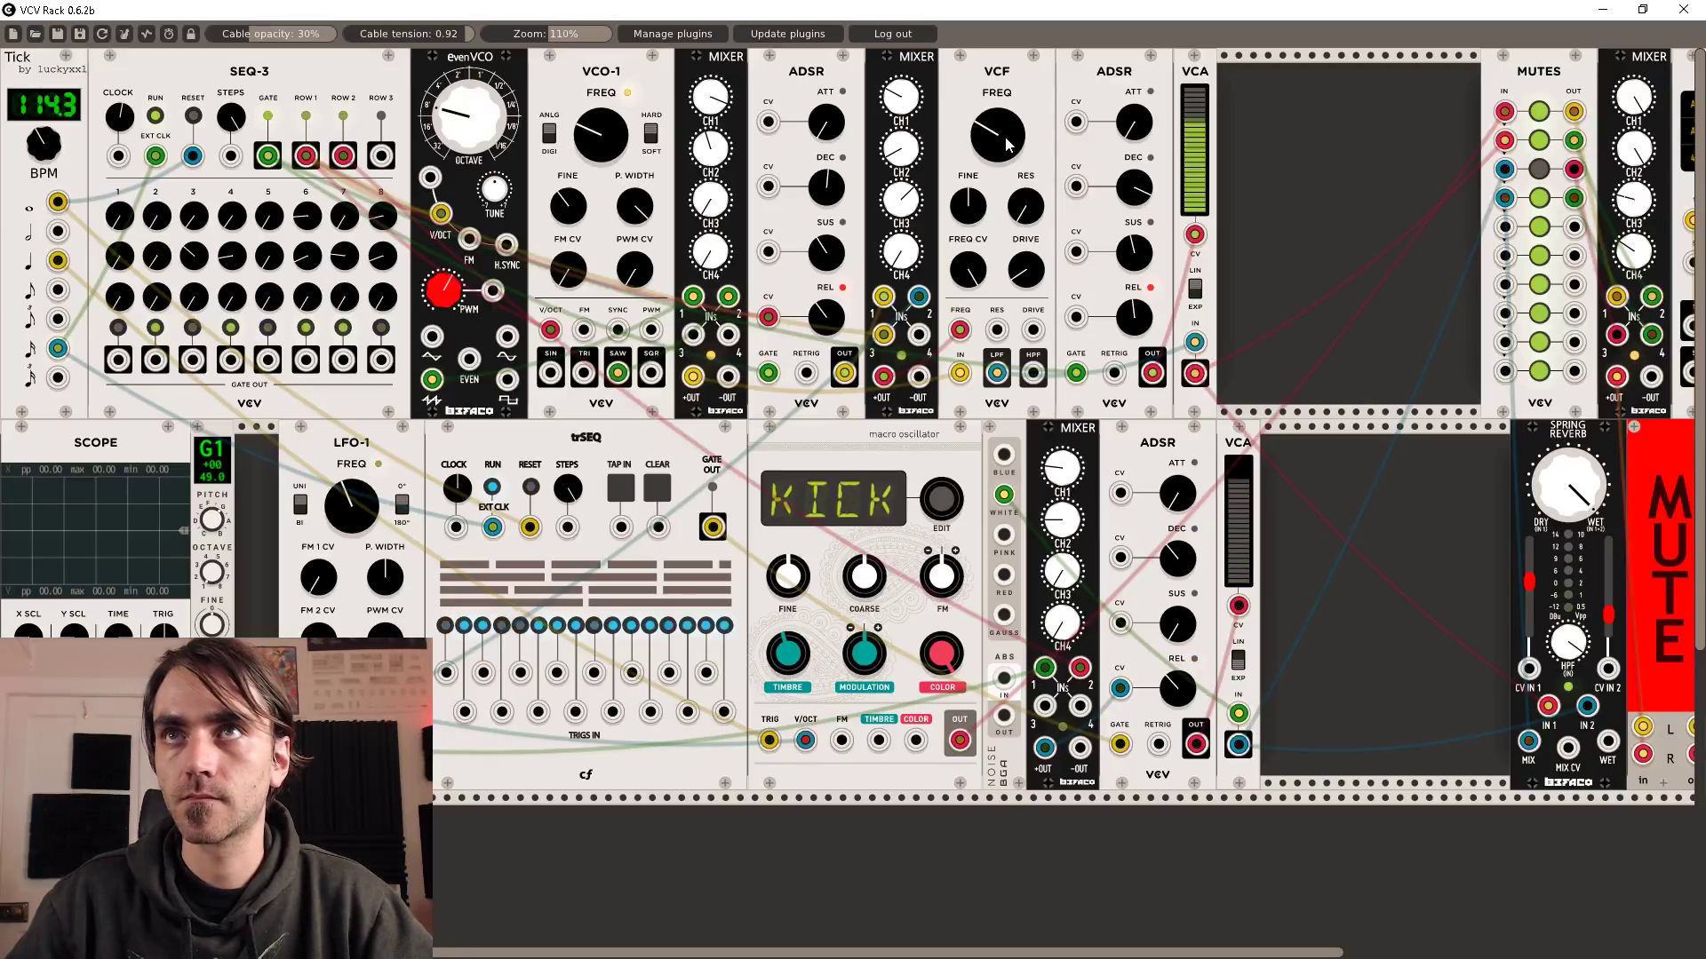
click(1542, 174)
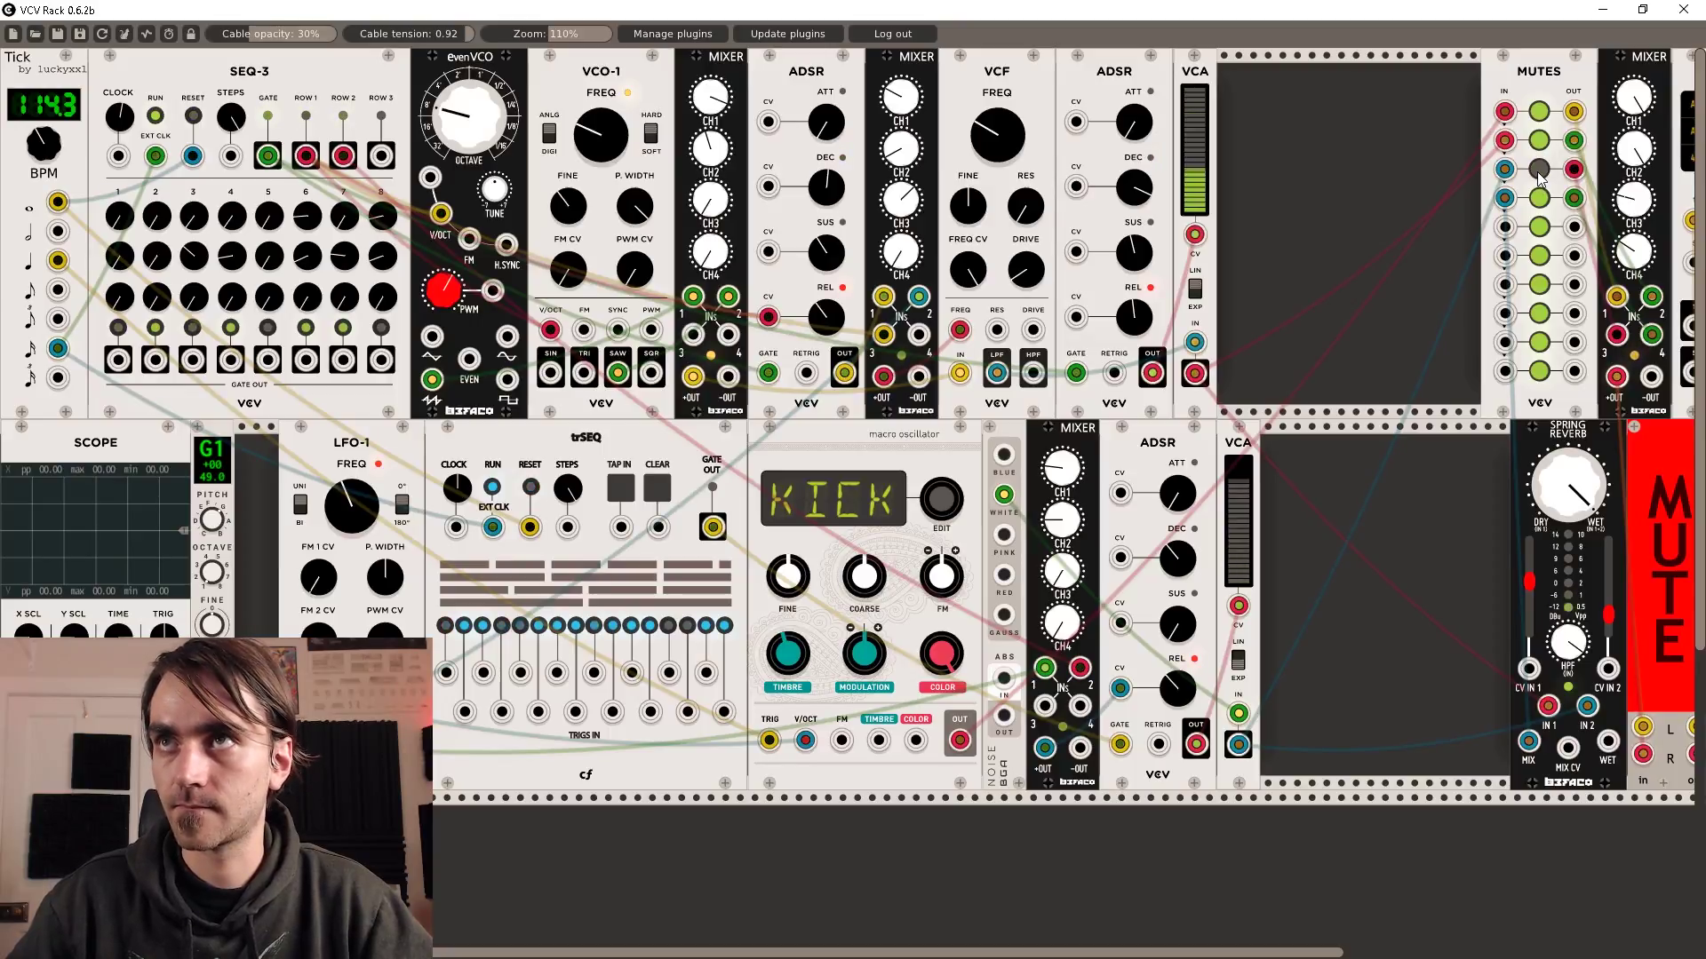
click(1542, 175)
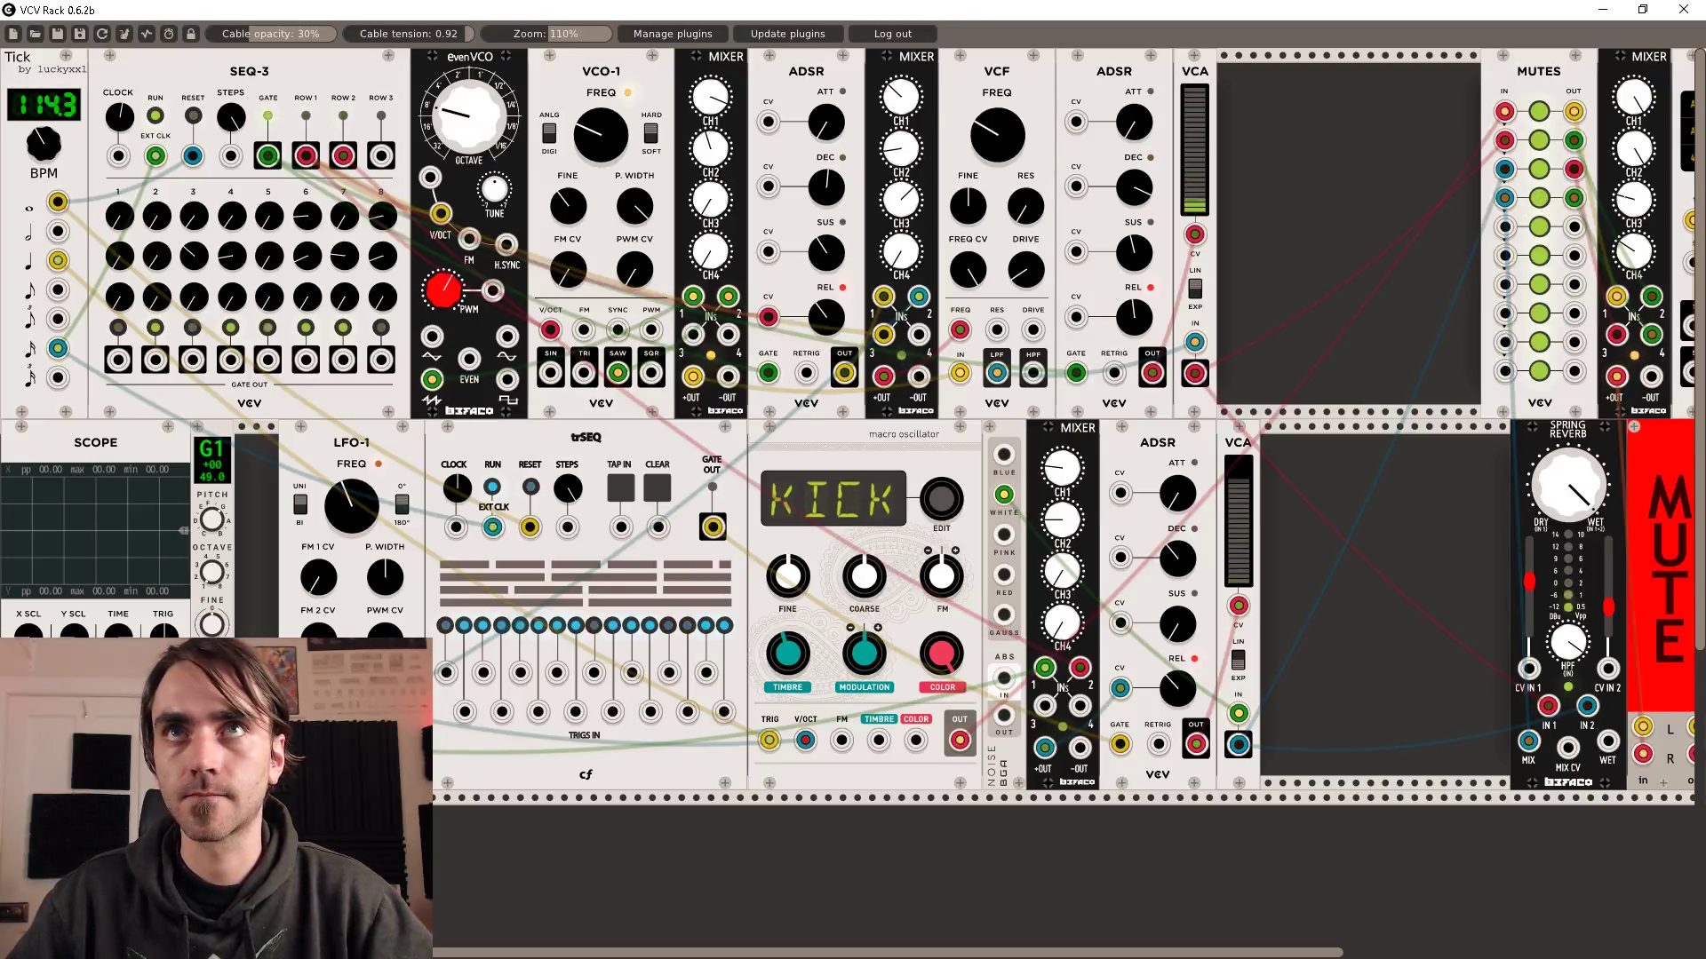
Repatch the EvenVCO cable from the sawtooth to the square output and sweep its Octave knob, leaving it slightly lower
mouse_move(464, 111)
mouse_down()
mouse_move(471, 128)
mouse_move(474, 114)
mouse_up()
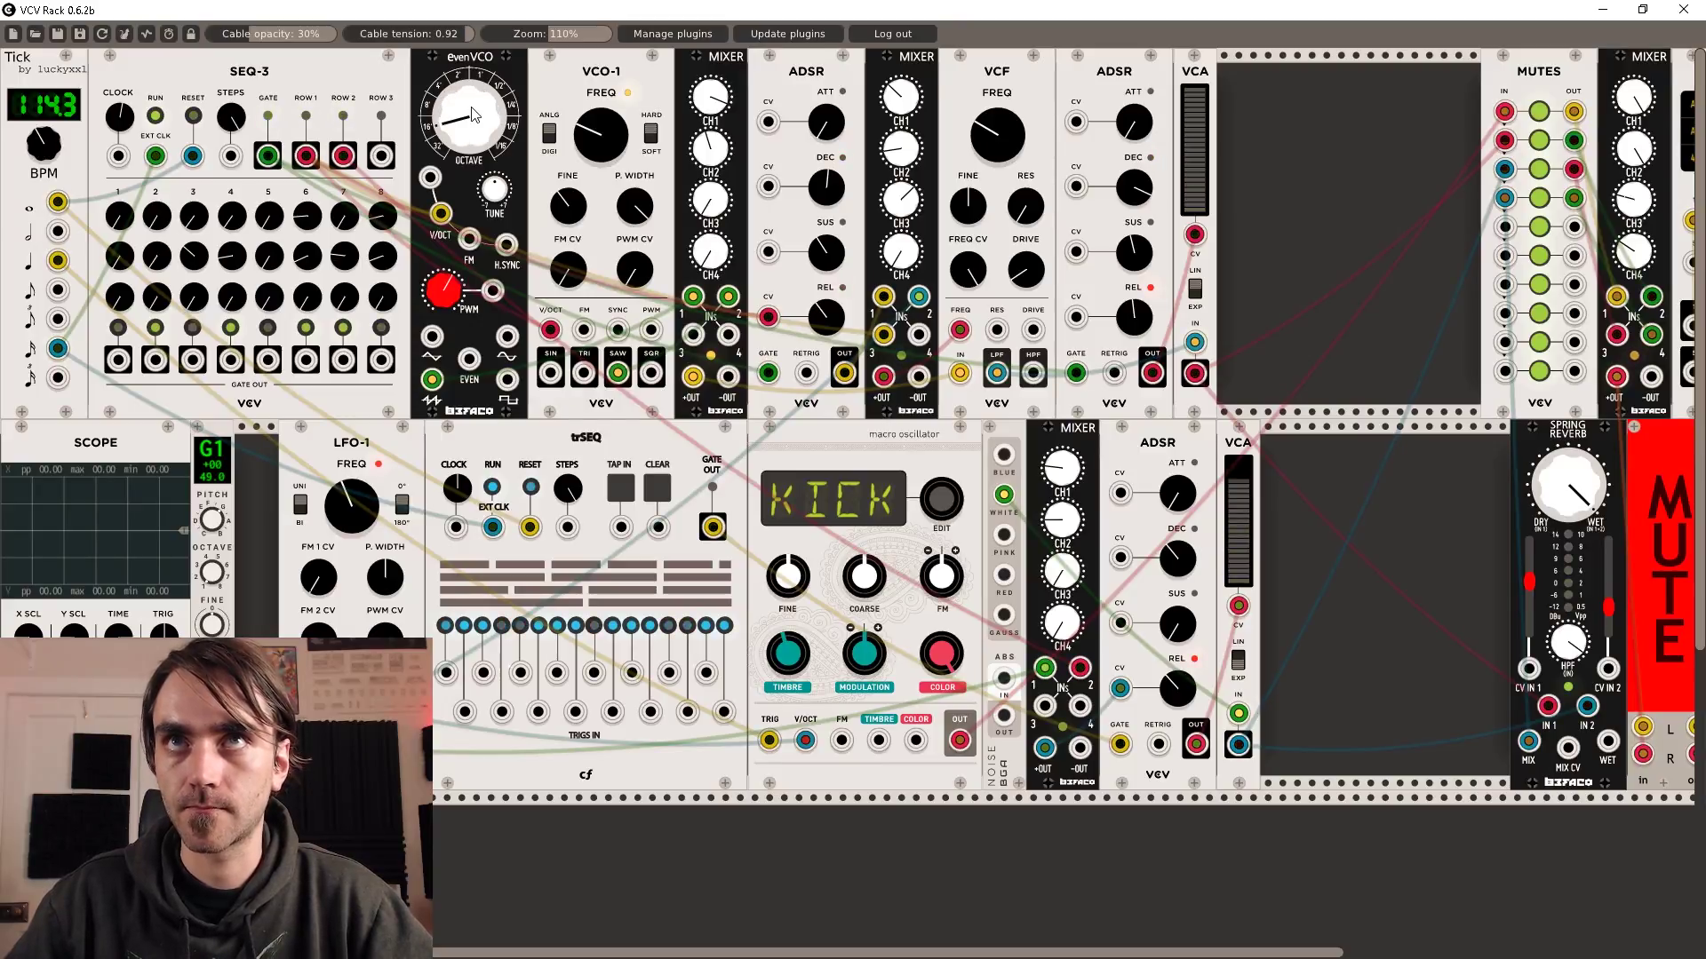
drag(430, 383, 507, 380)
drag(468, 119, 455, 135)
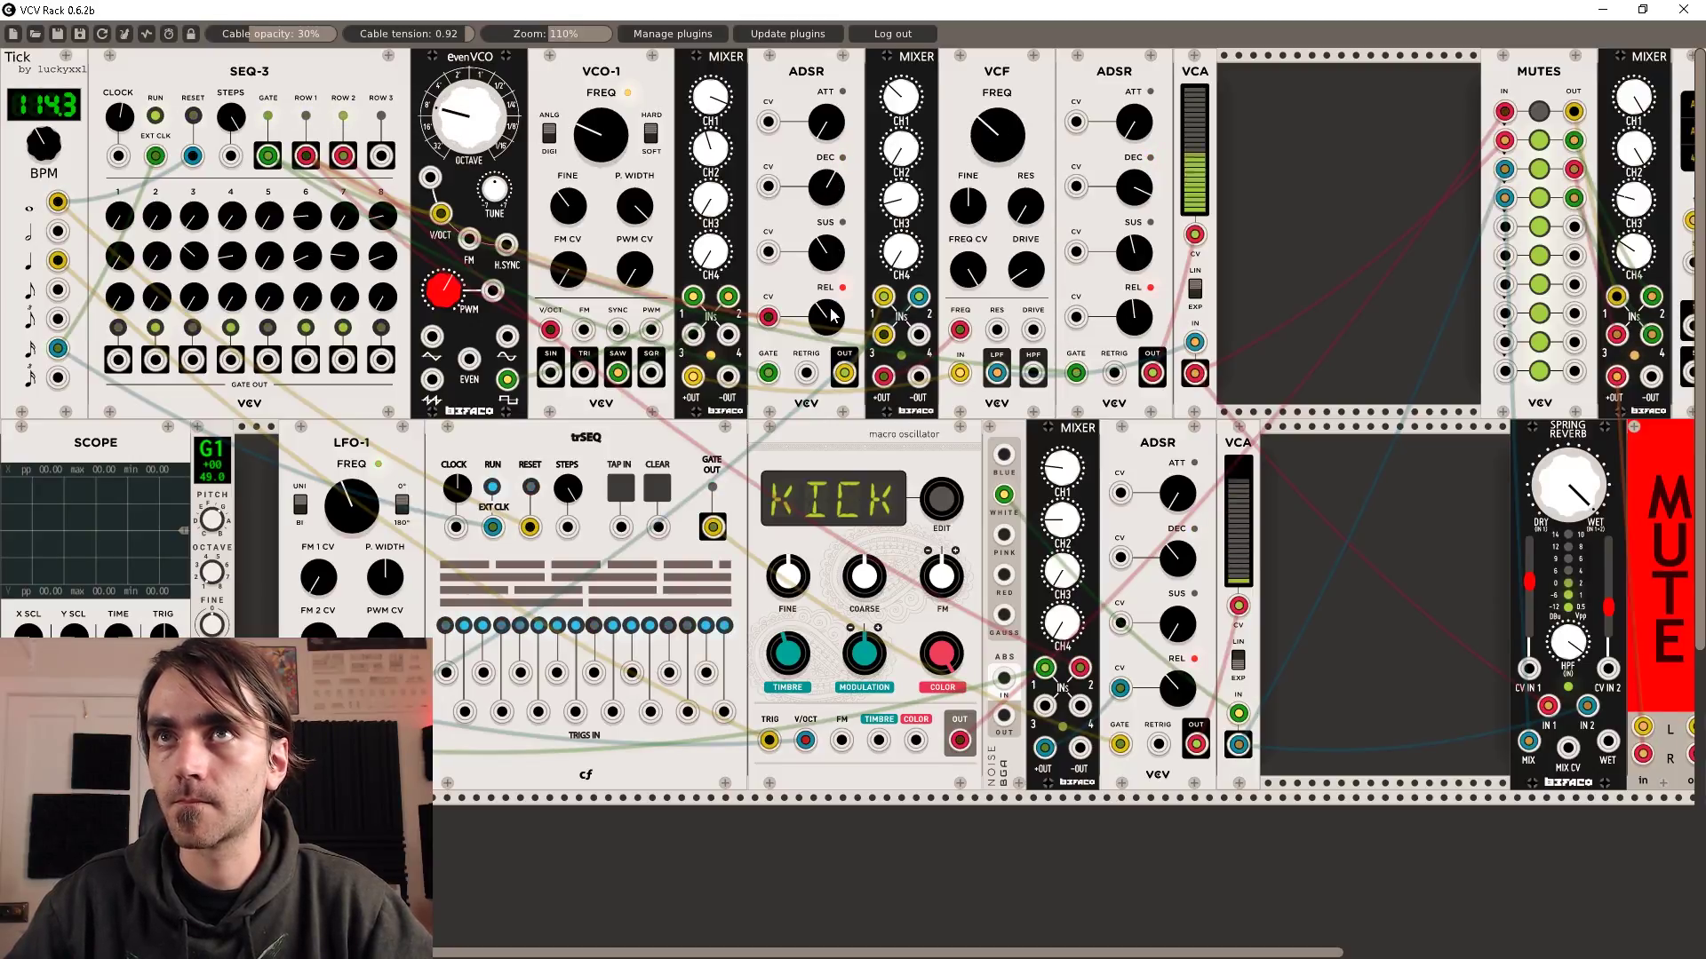
drag(432, 141, 432, 93)
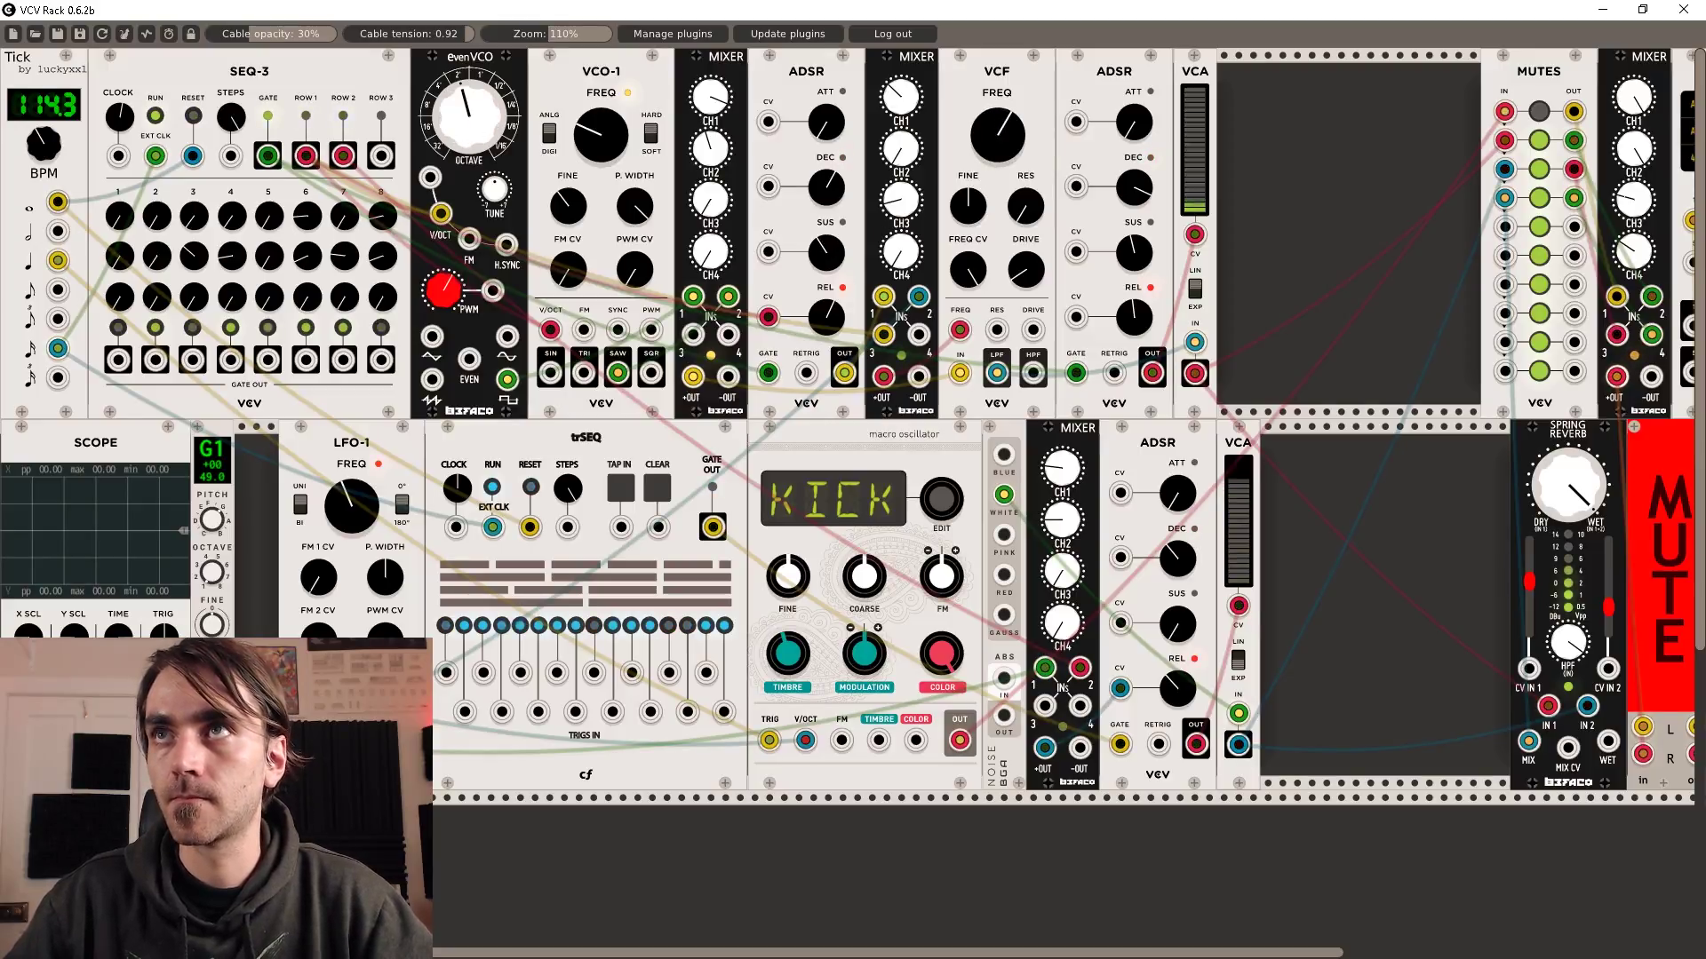
drag(460, 104, 461, 150)
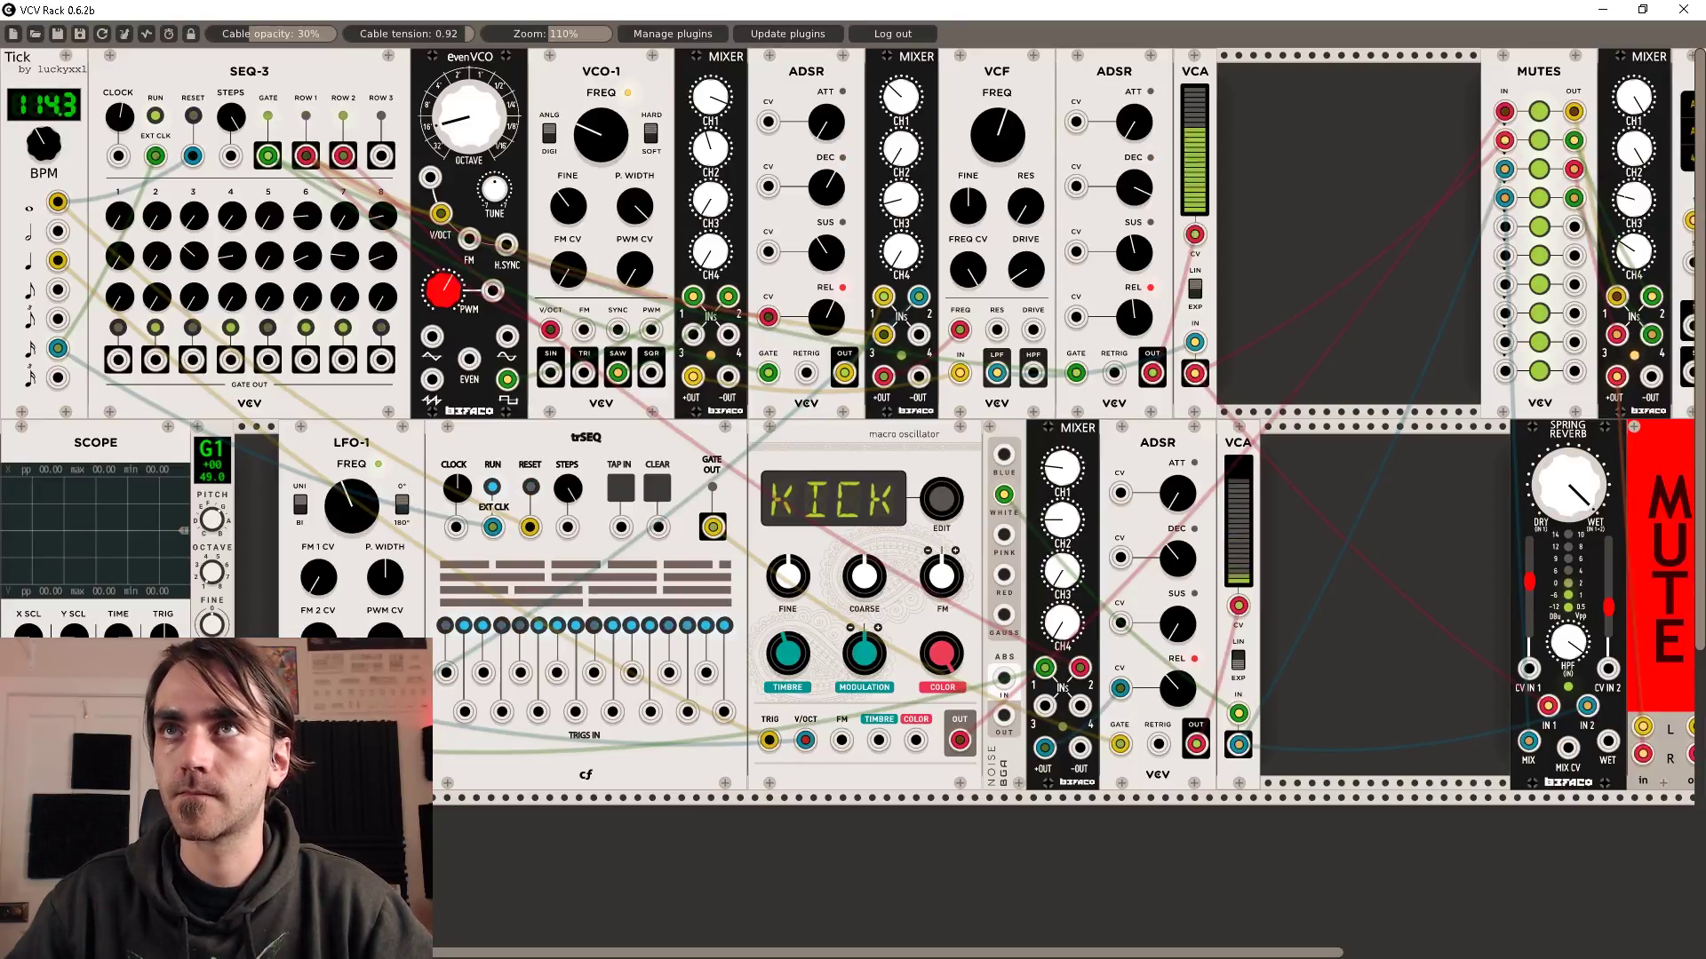
Toggle mute channels 1 and 3 to drop the kick and noise sound out and bring them back
click(1538, 169)
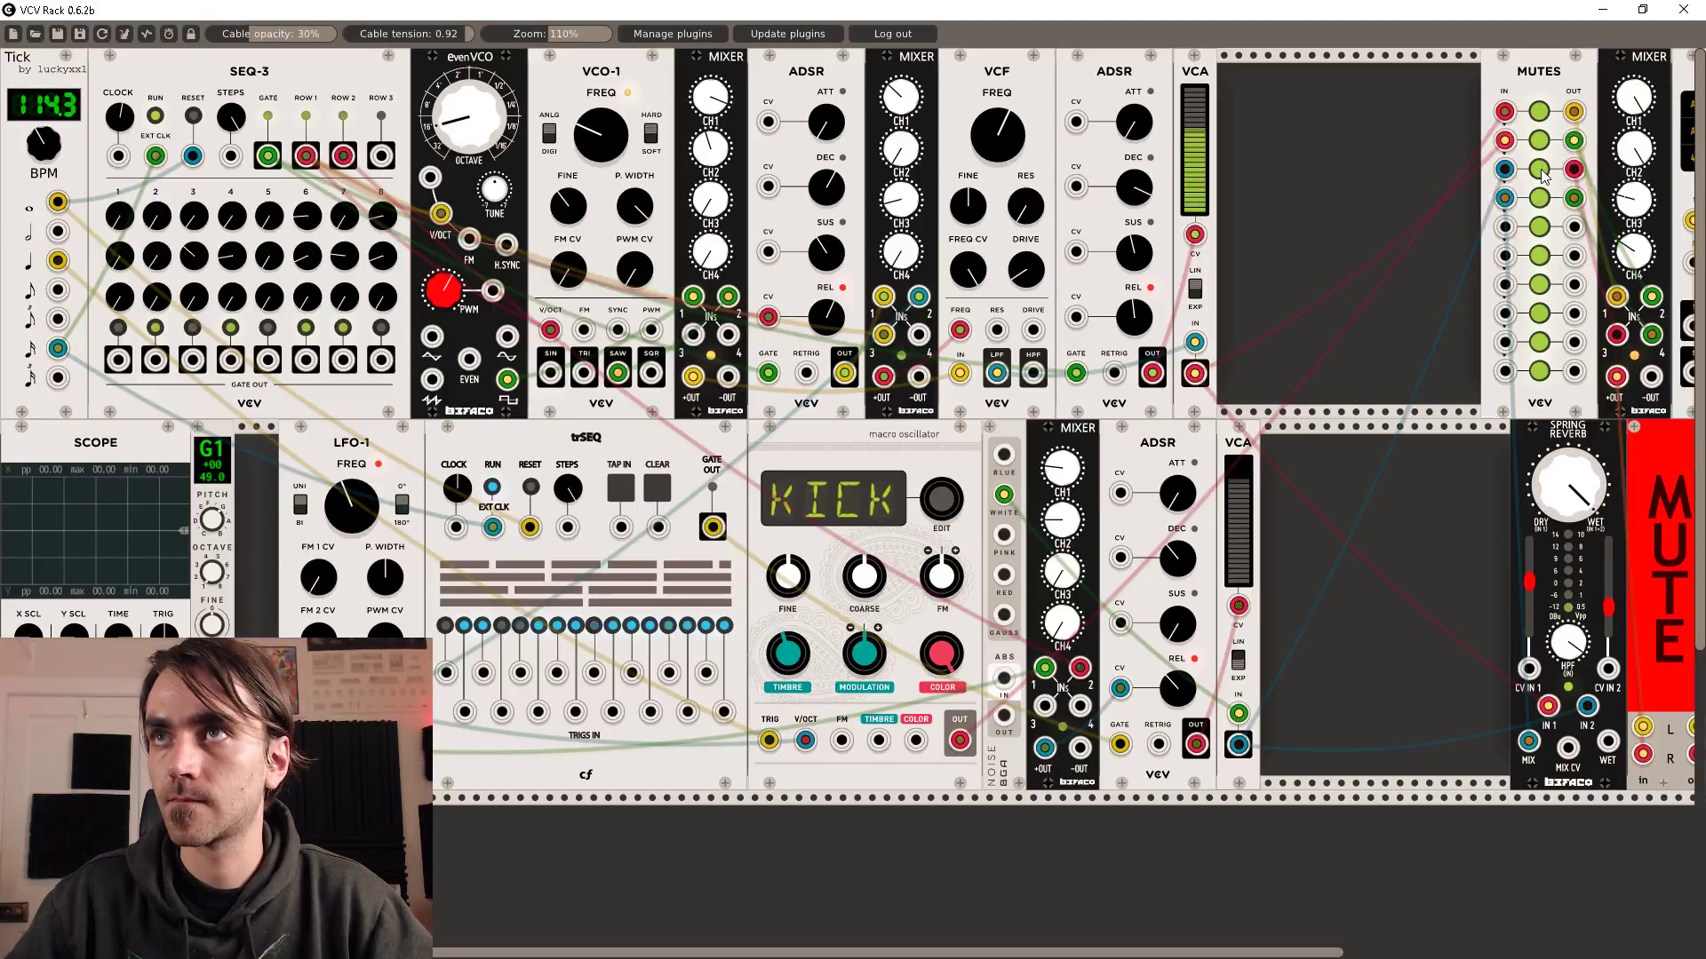
click(1539, 111)
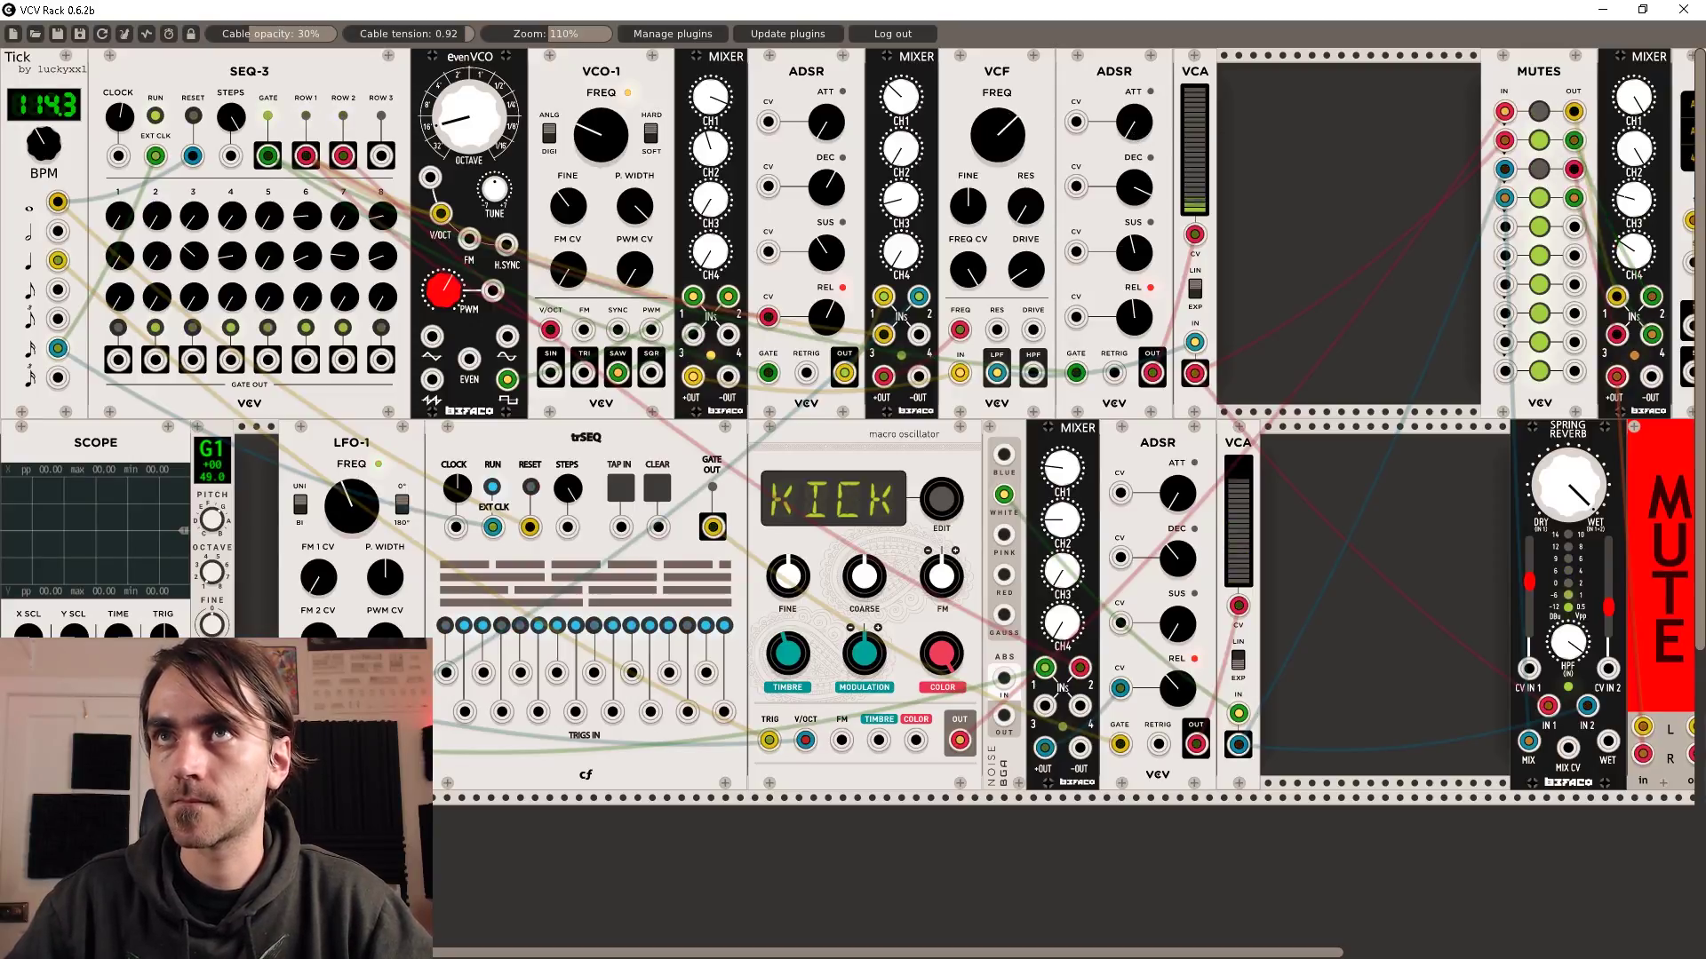
click(1541, 168)
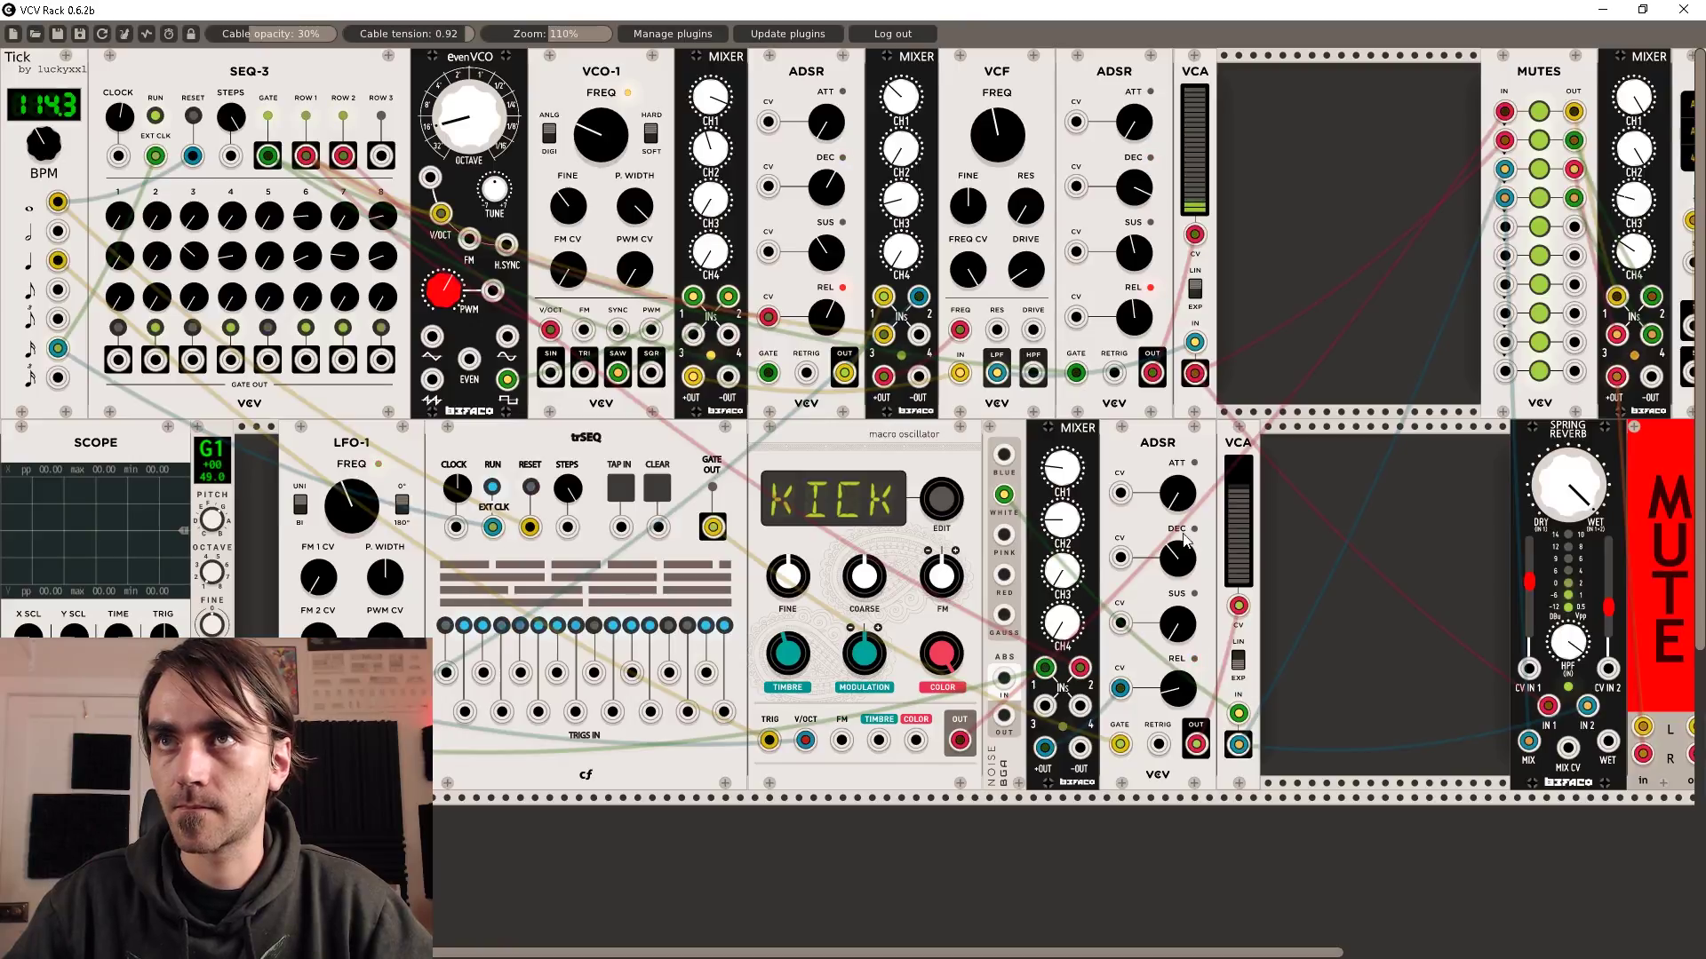
Raise the decay and release on the ADSR beside the noise mixer, and sweep the Spring Reverb's HPF knob upward
drag(1177, 566, 1177, 382)
drag(1176, 691, 1176, 642)
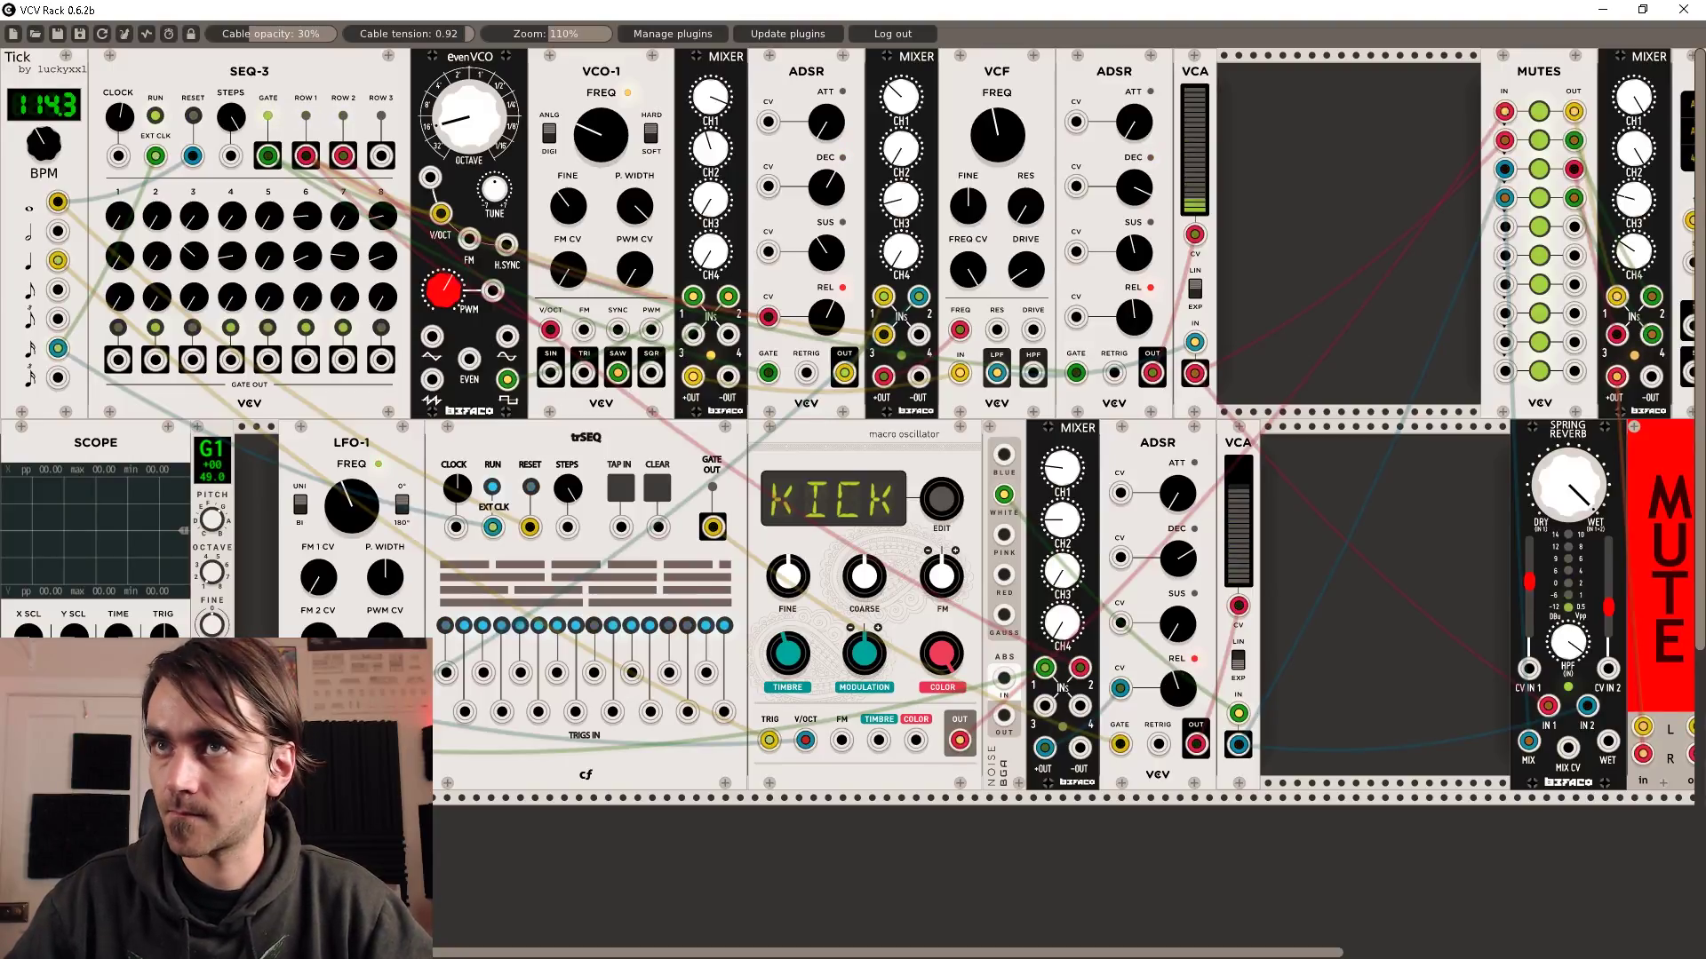
drag(1569, 651, 1570, 489)
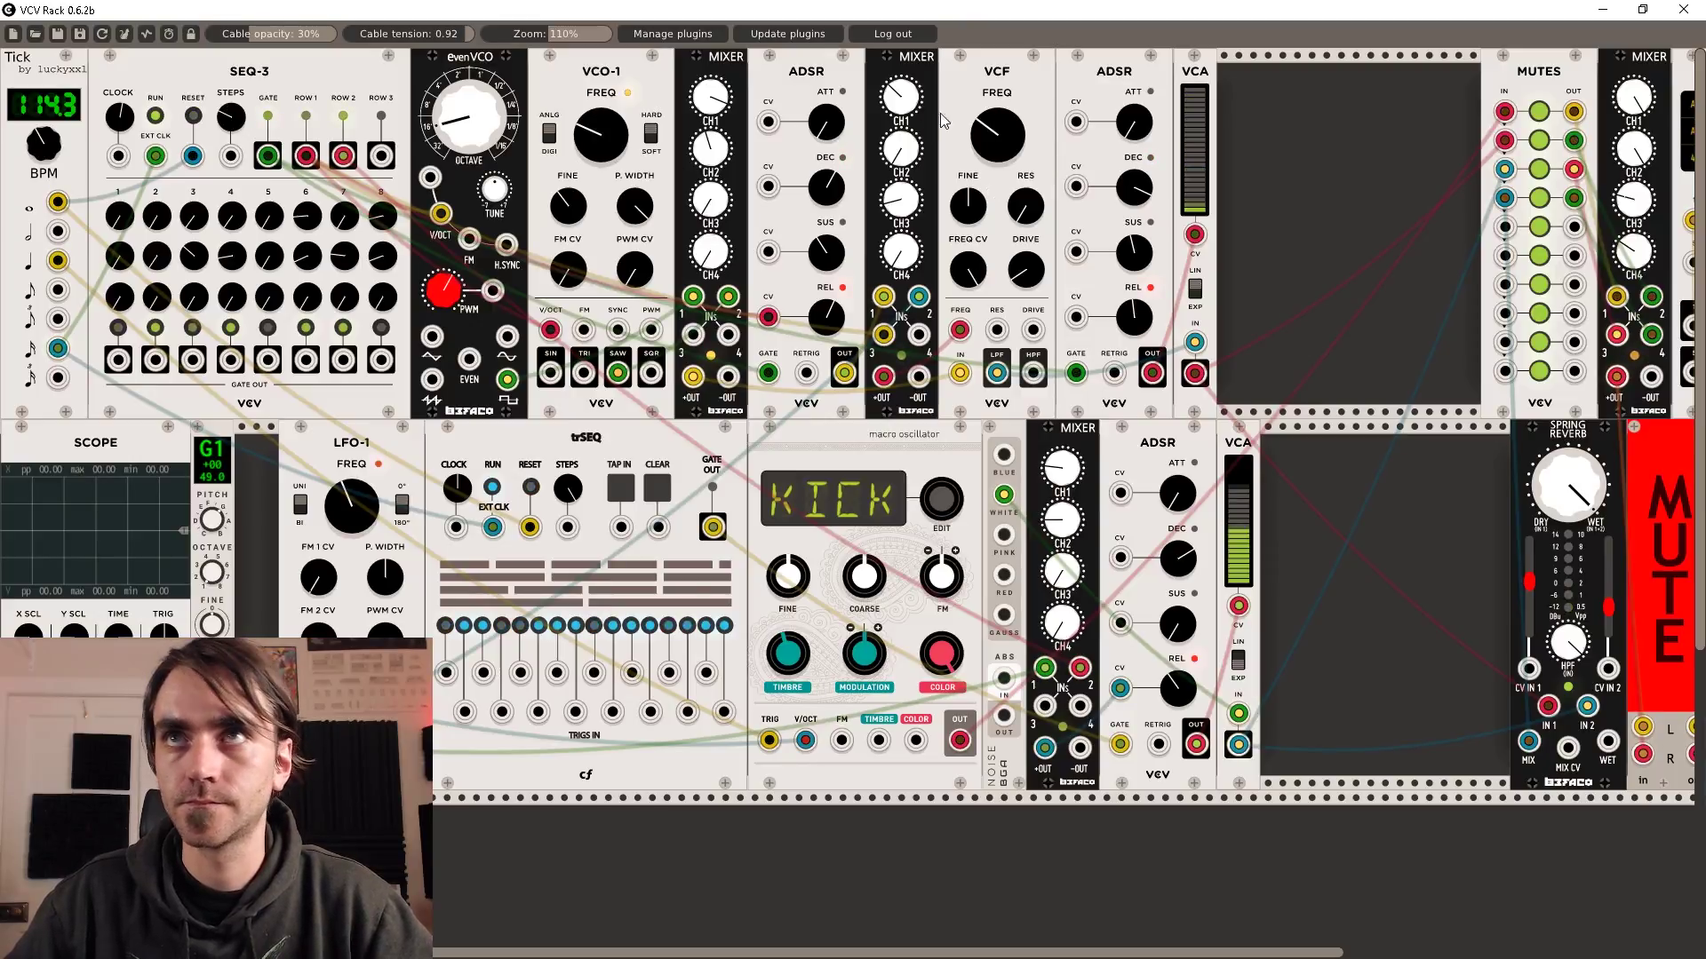
Raise the VCF frequency to just past its midpoint and switch off several trSEQ gate steps to thin out the pattern
drag(997, 135, 997, 87)
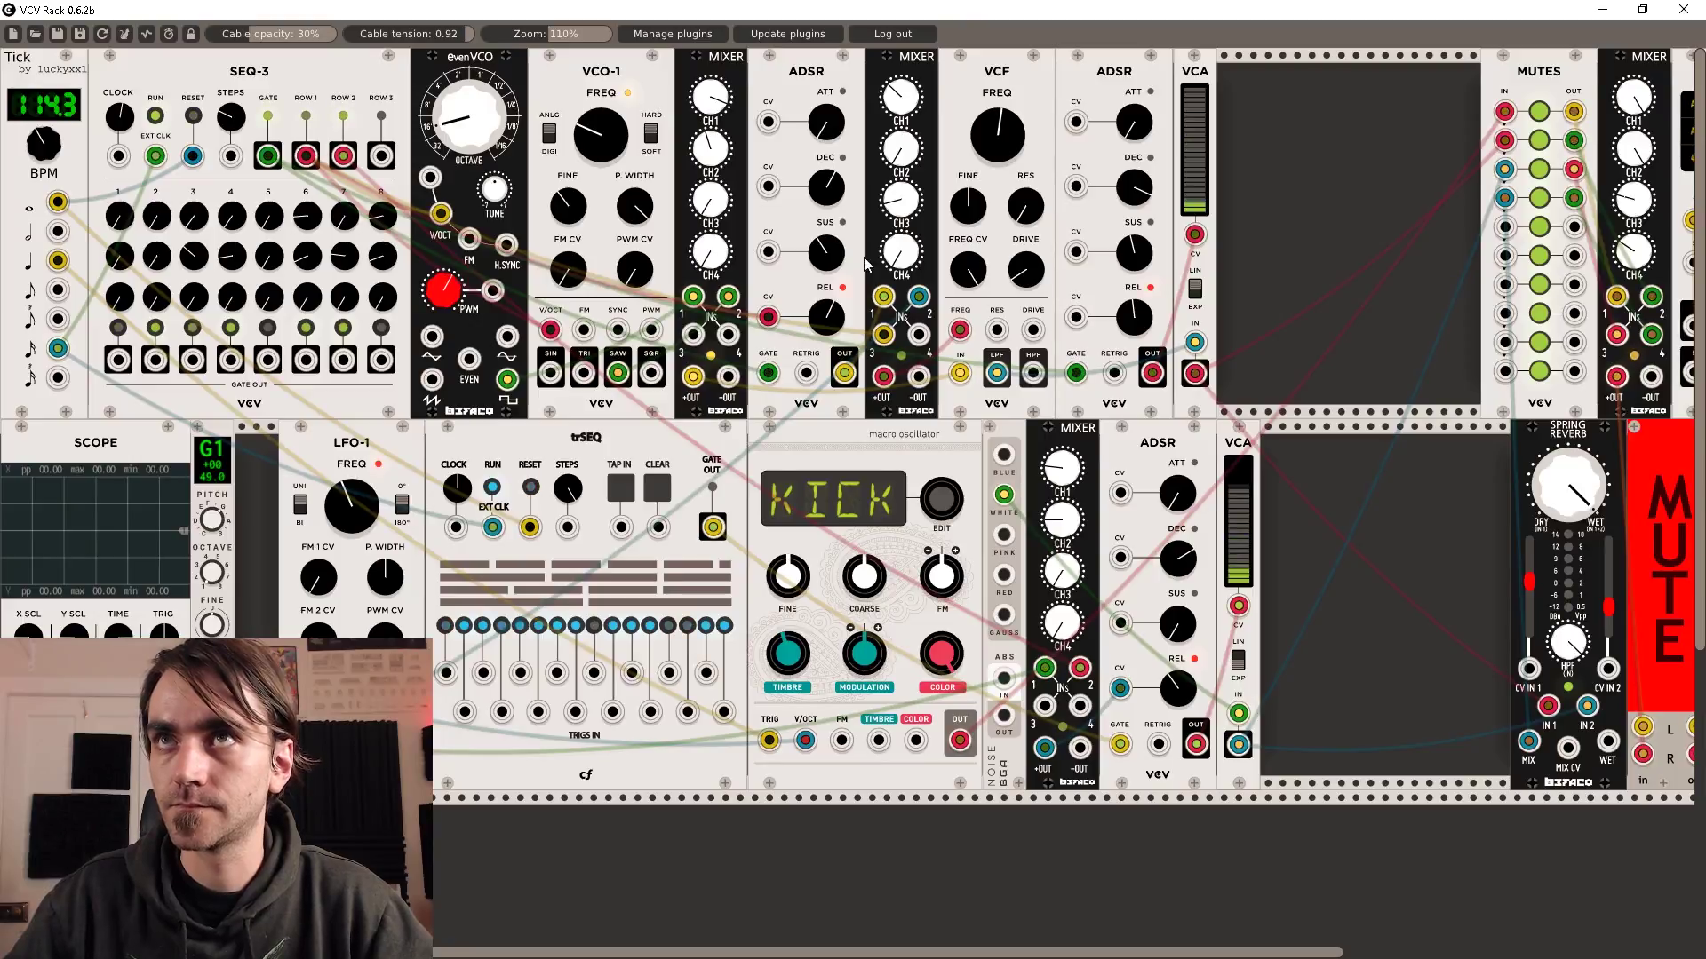
click(464, 625)
click(557, 626)
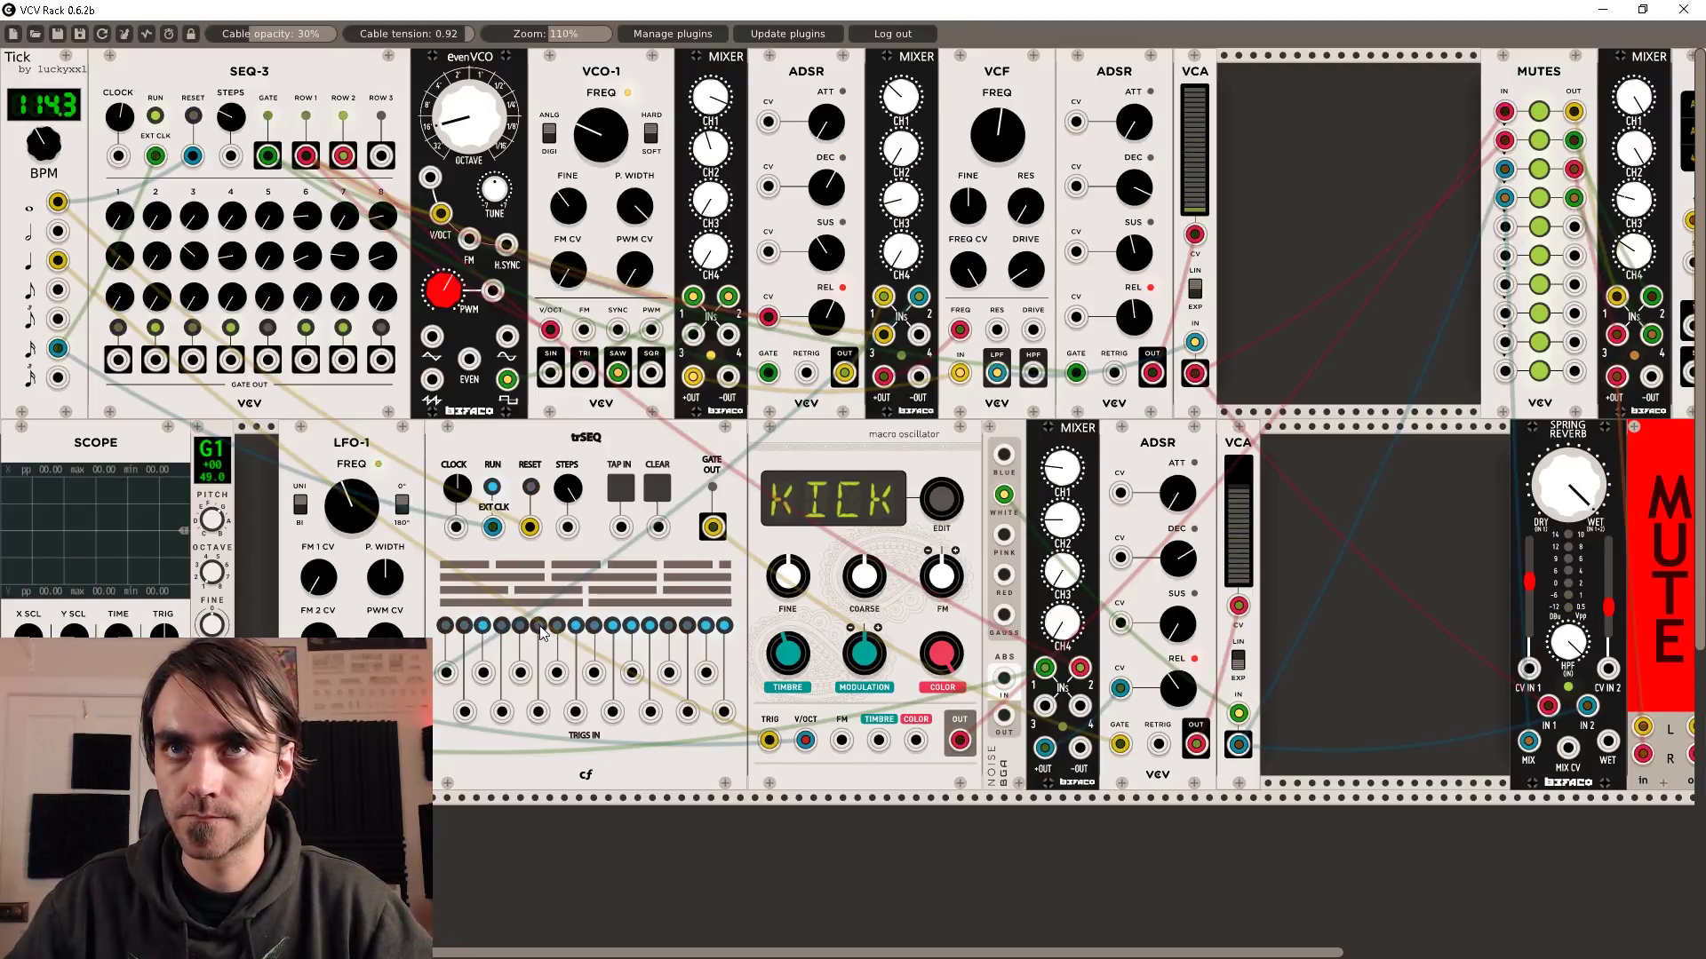
click(615, 625)
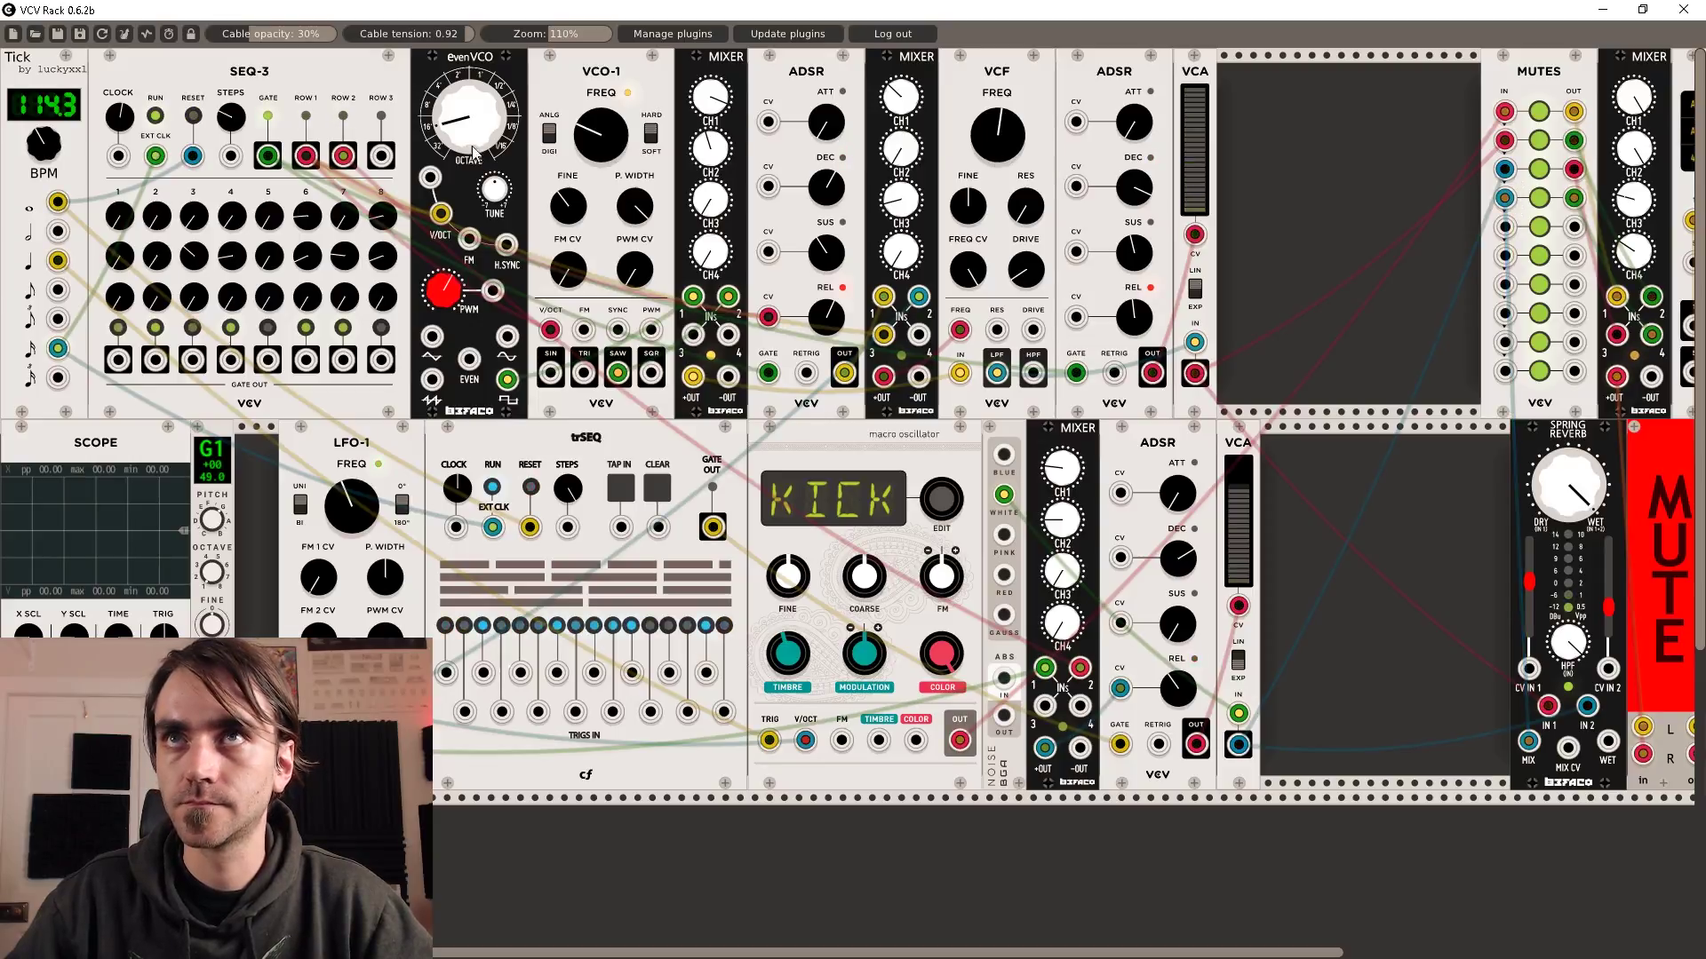
Raise the EvenVCO Octave knob slightly and lower the VCF frequency to just below its midpoint
drag(473, 153, 473, 129)
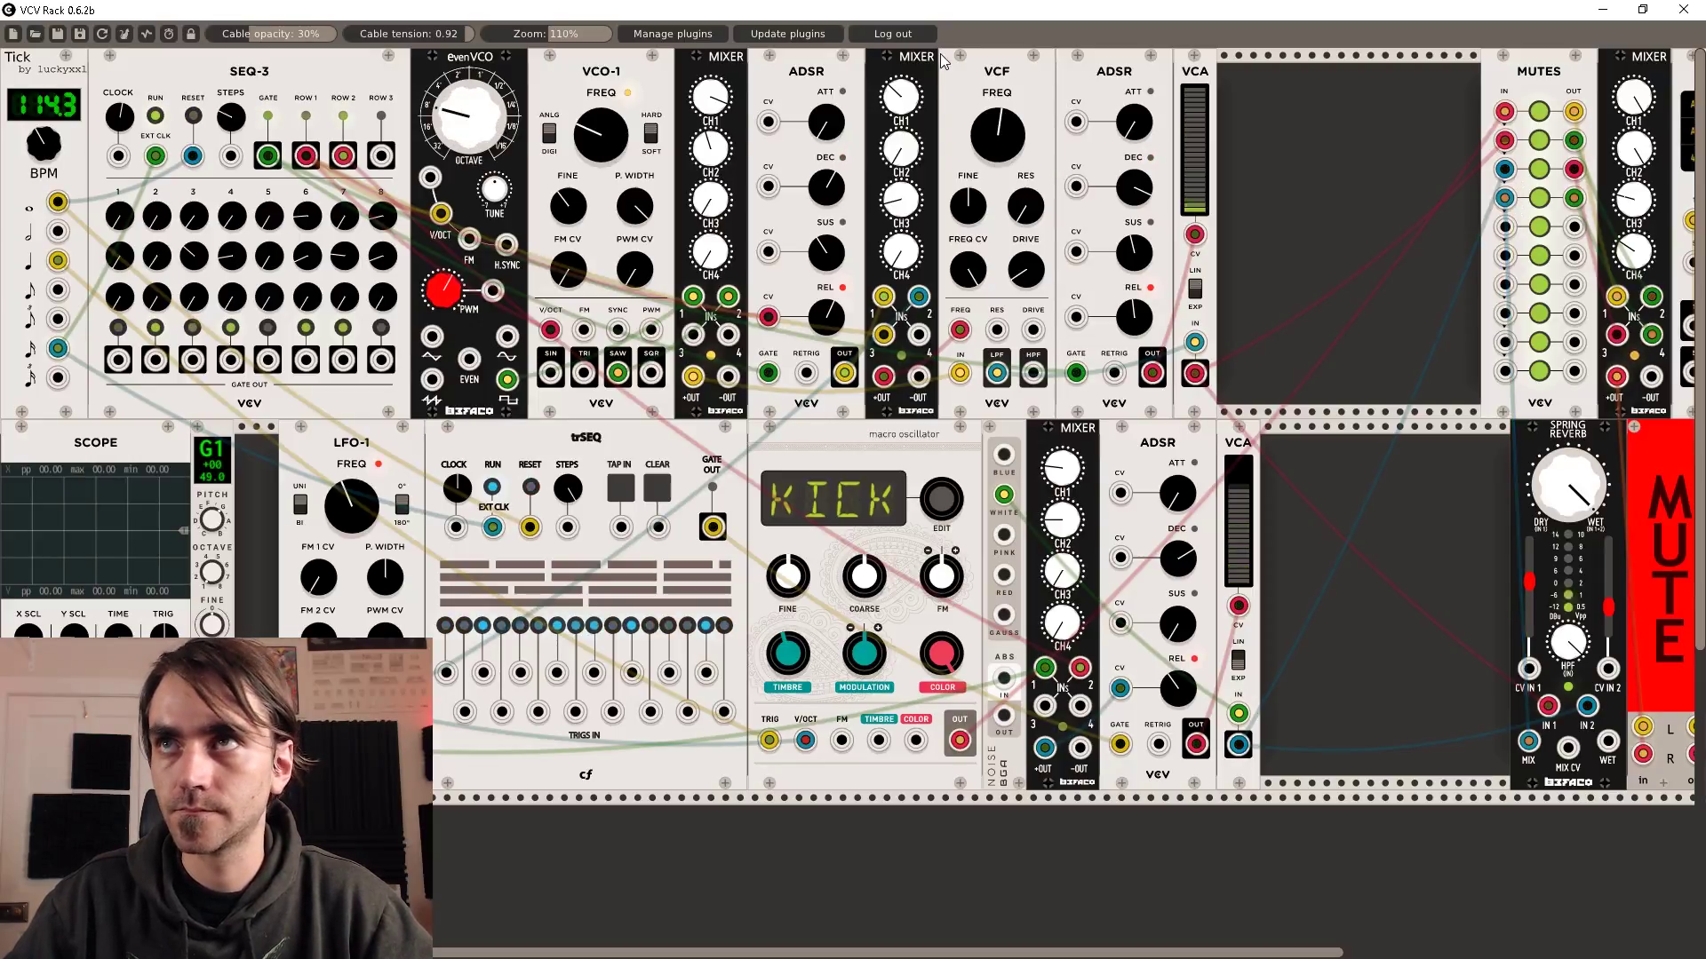
drag(1013, 135, 1012, 142)
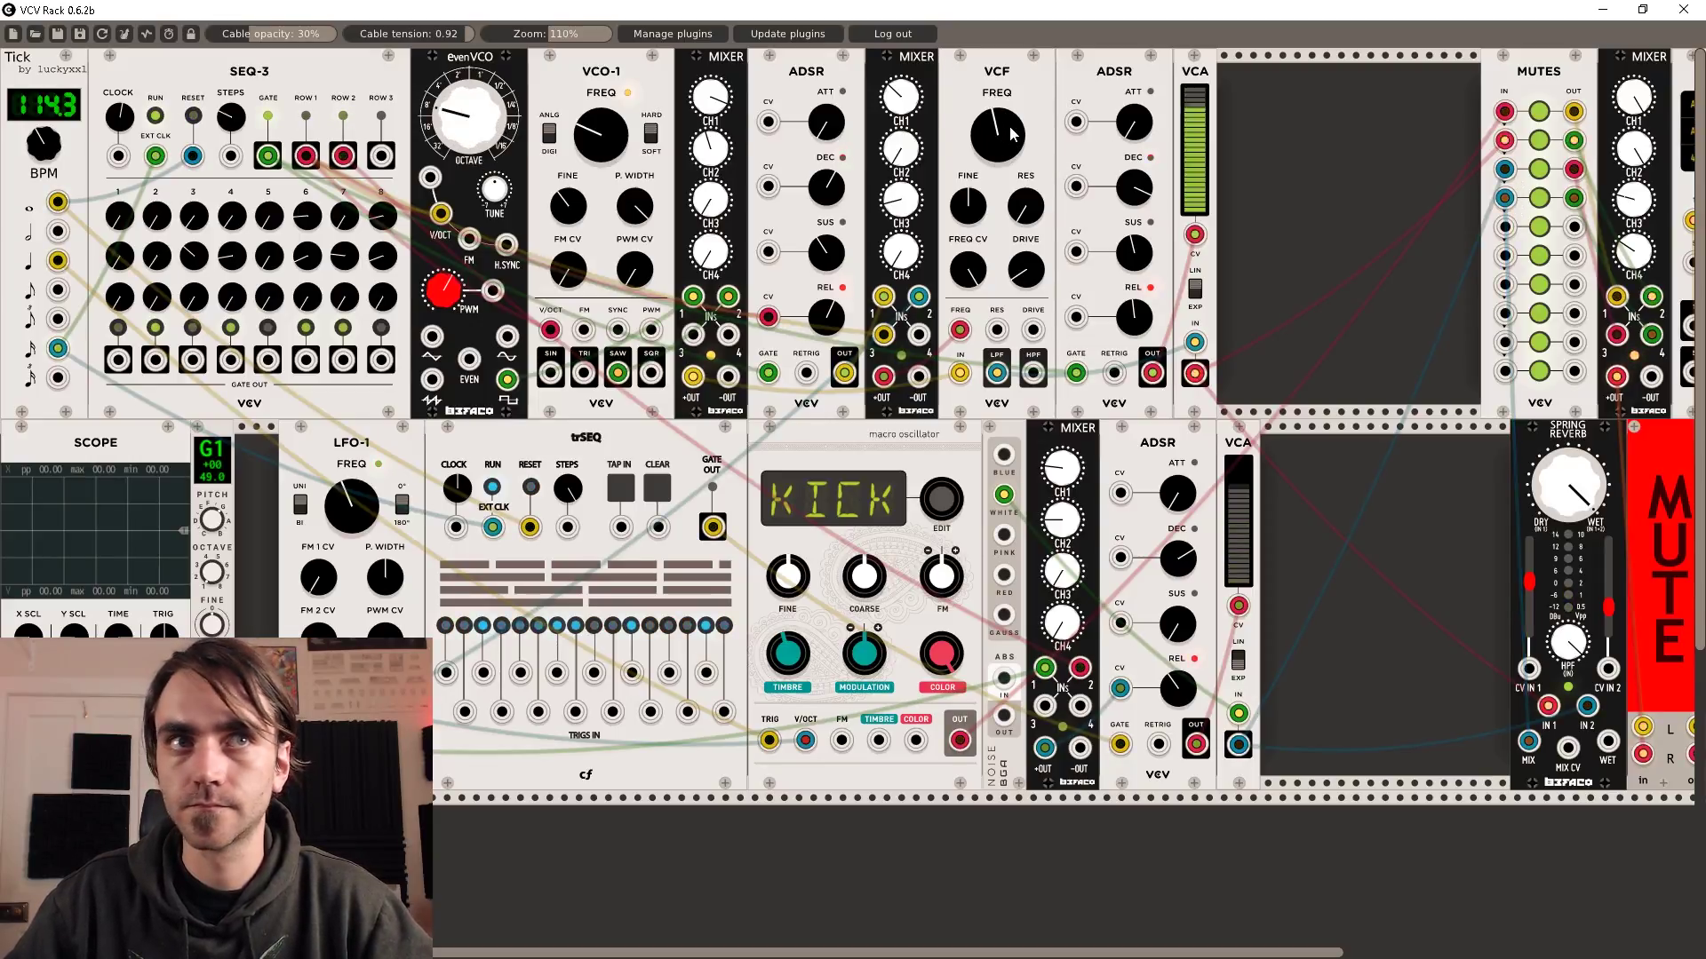